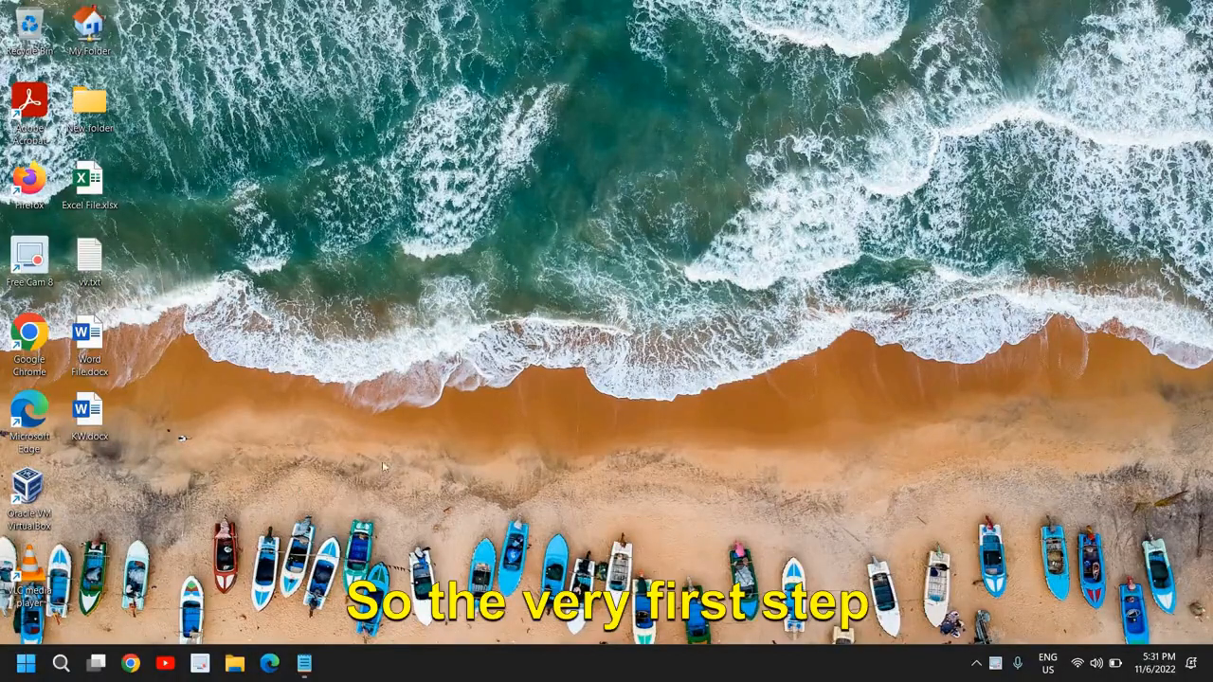
Step: Open File Explorer and go to the SoftwareDistribution folder inside the Windows folder on drive C
click(60, 663)
text(file)
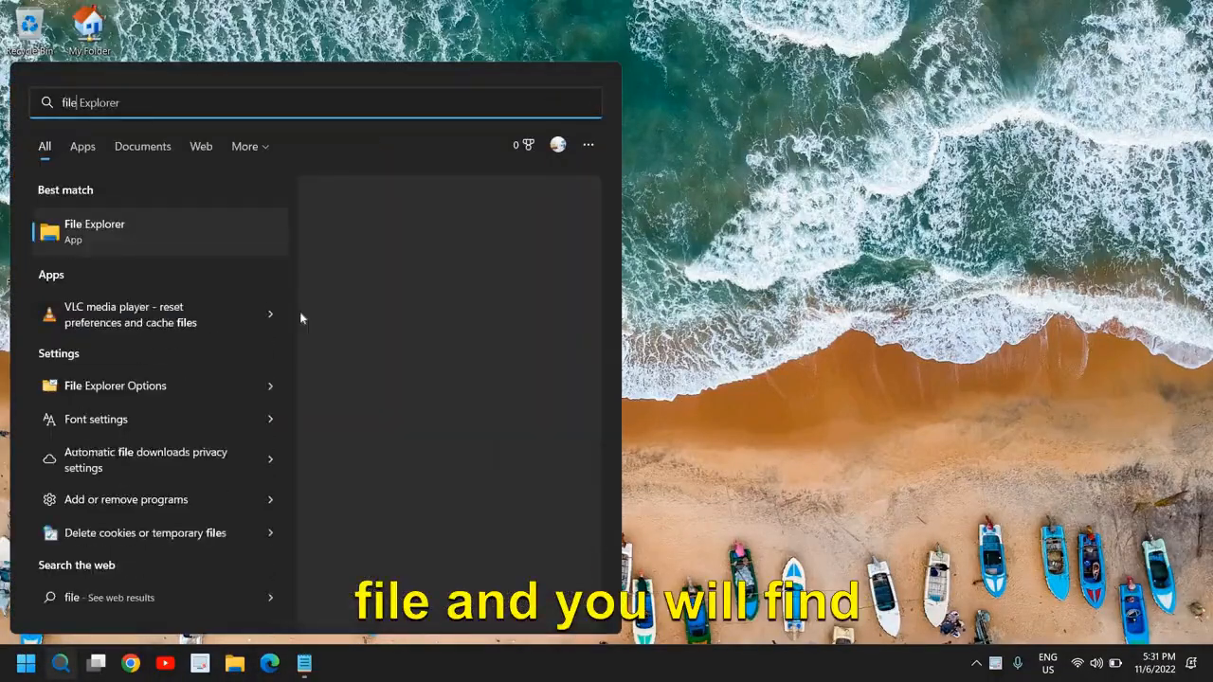
click(116, 232)
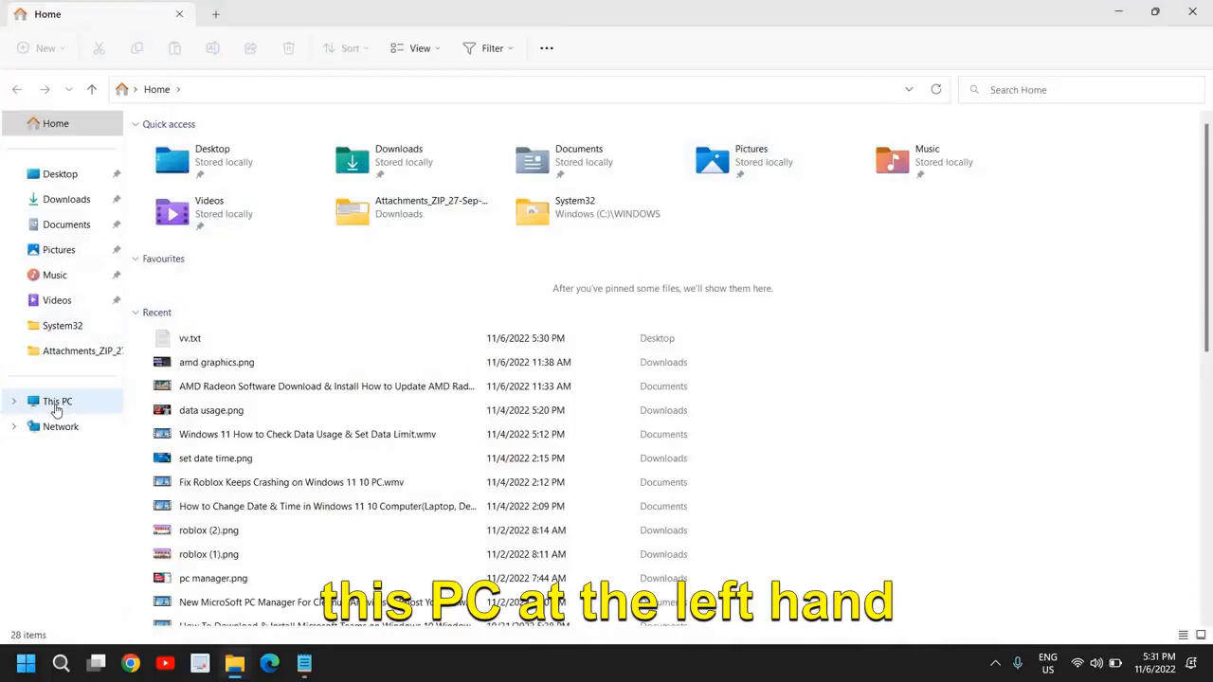
click(55, 405)
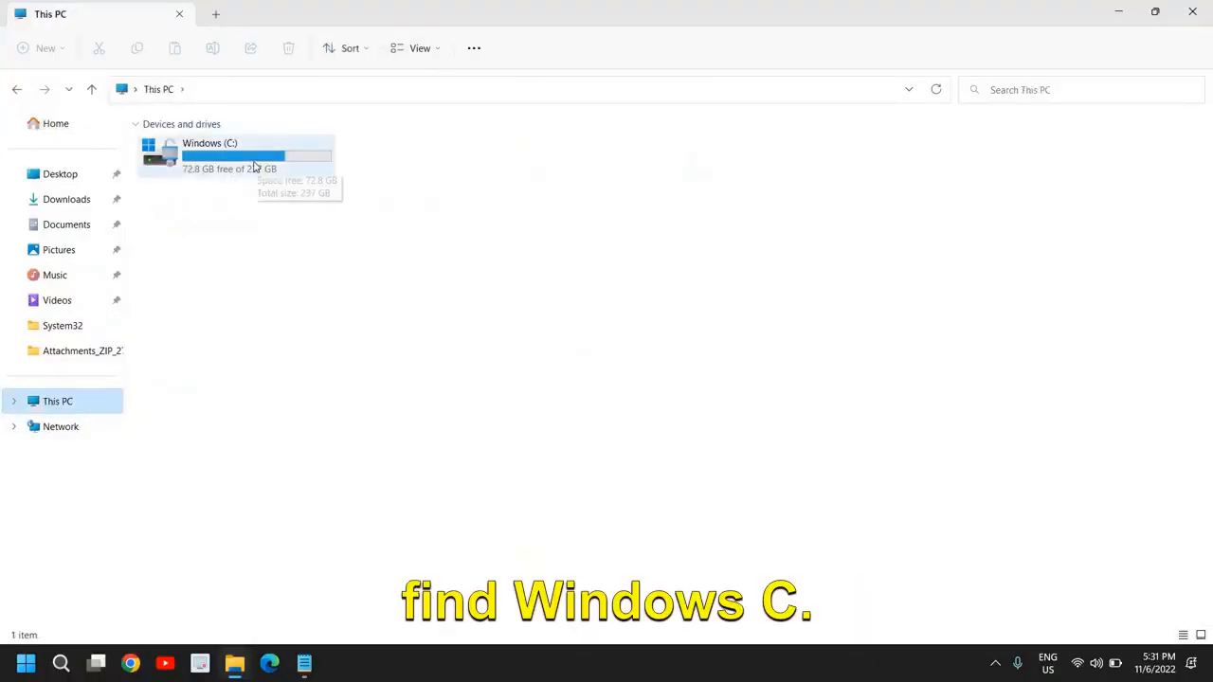
double_click(254, 167)
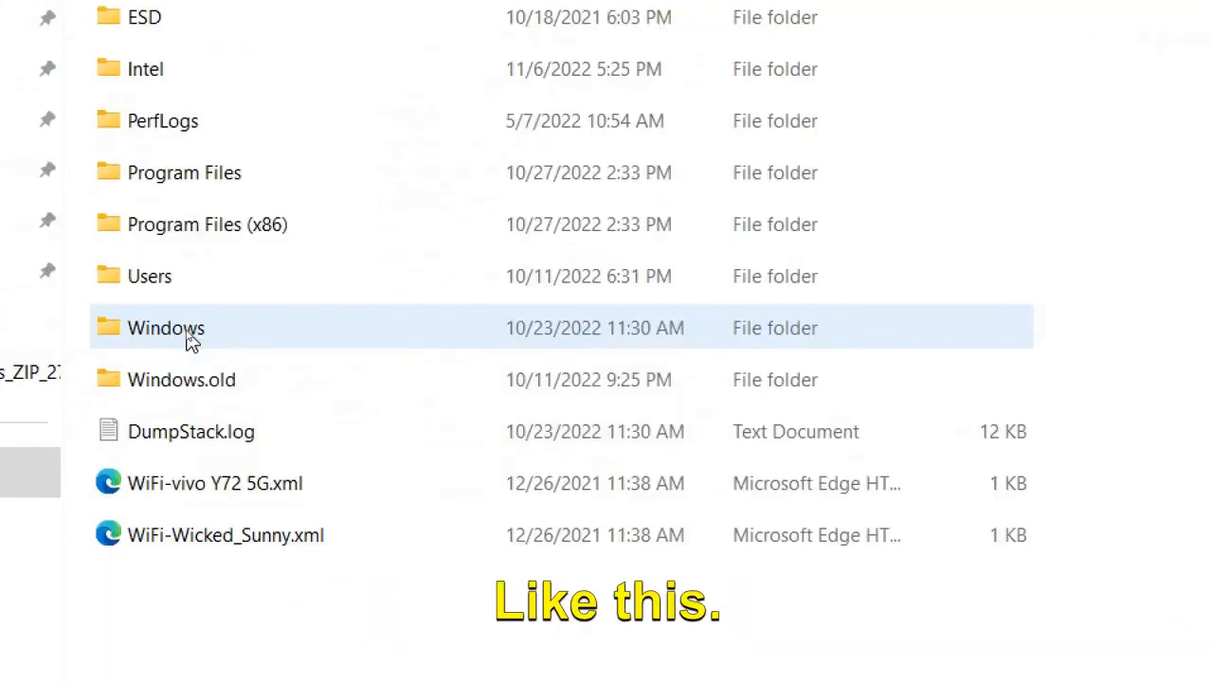
double_click(190, 341)
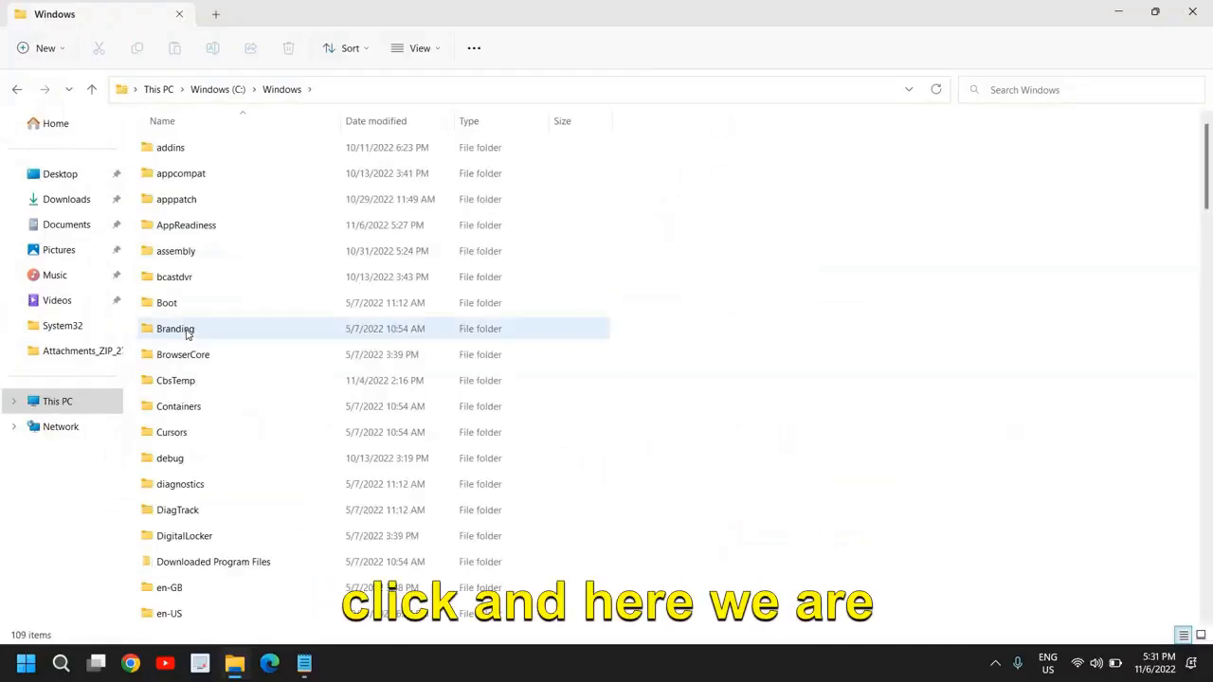
scroll(187, 332, down, 13)
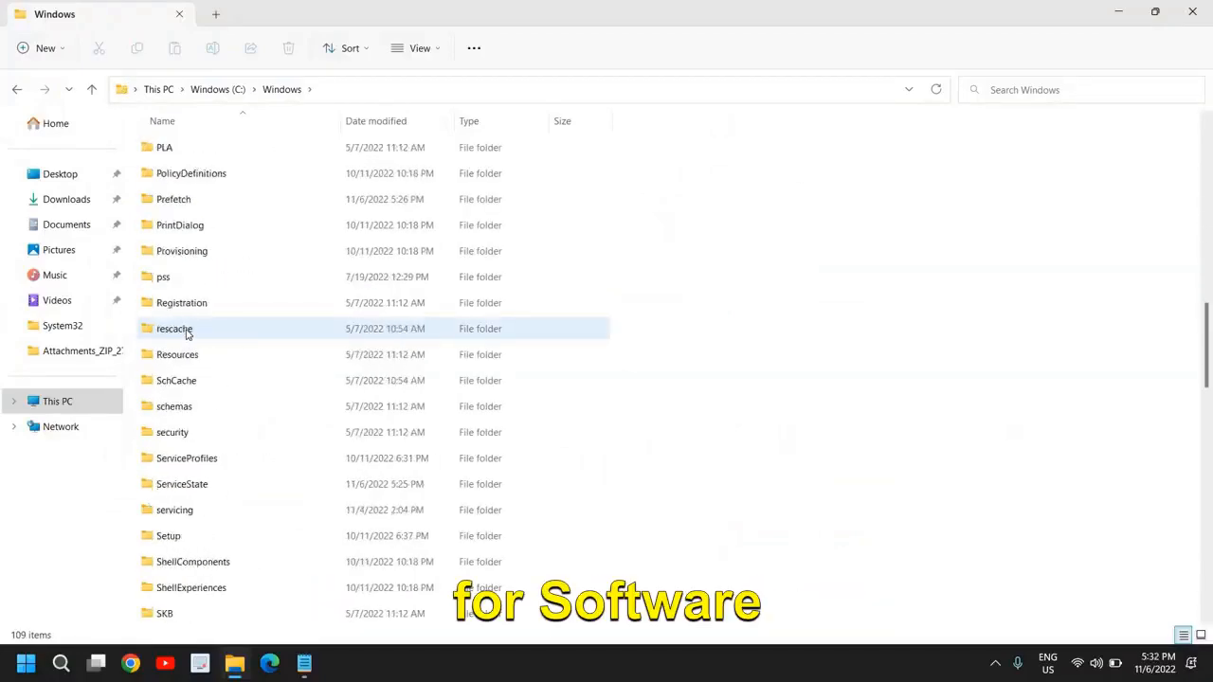
scroll(187, 332, down, 1)
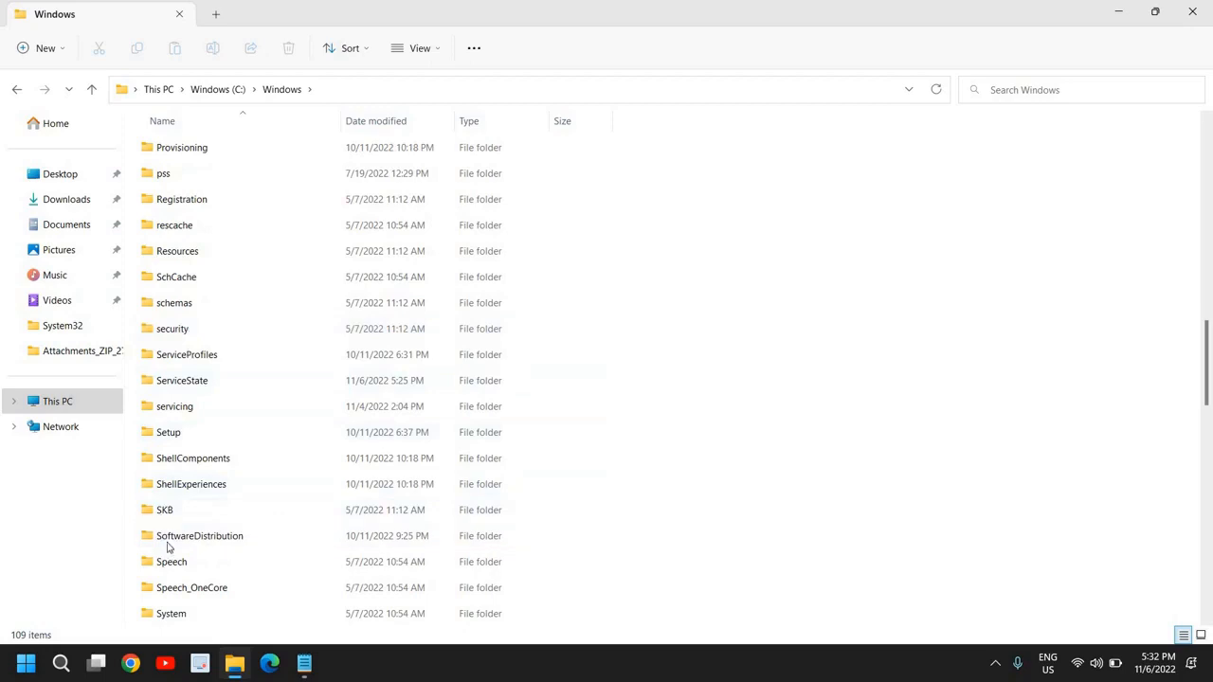
double_click(173, 536)
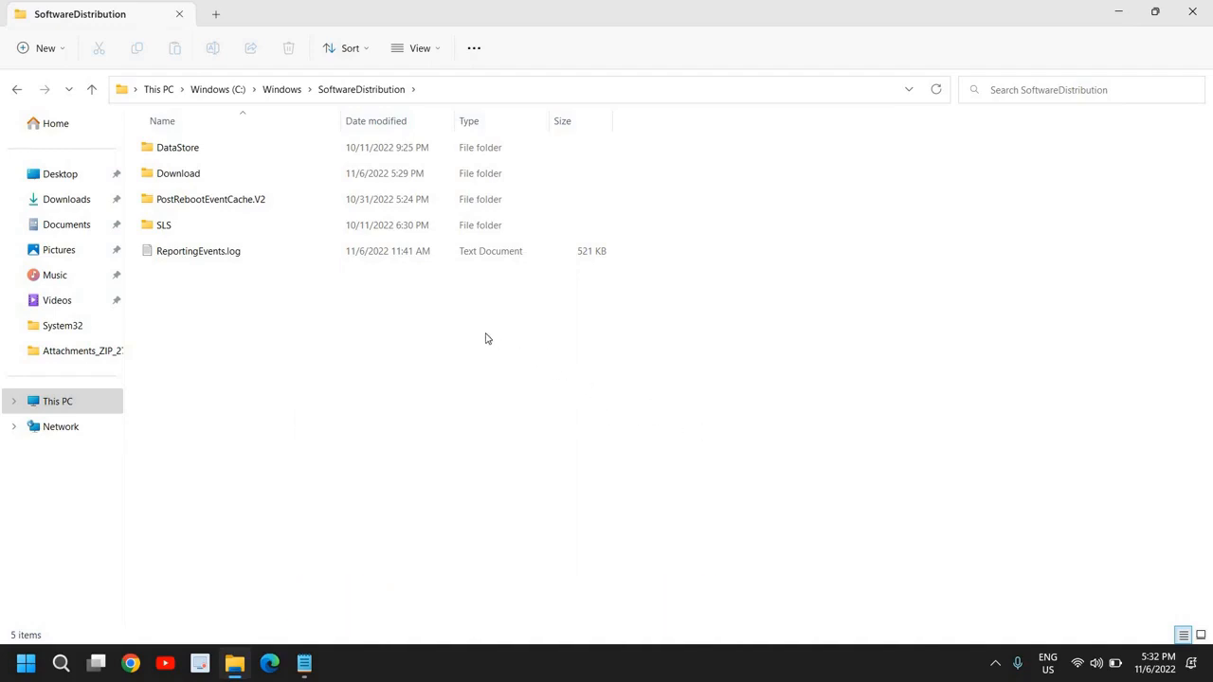
Step: Permanently delete all contents of the SoftwareDistribution folder with administrator permission, skipping all files in use, and close File Explorer
key(ctrl+a)
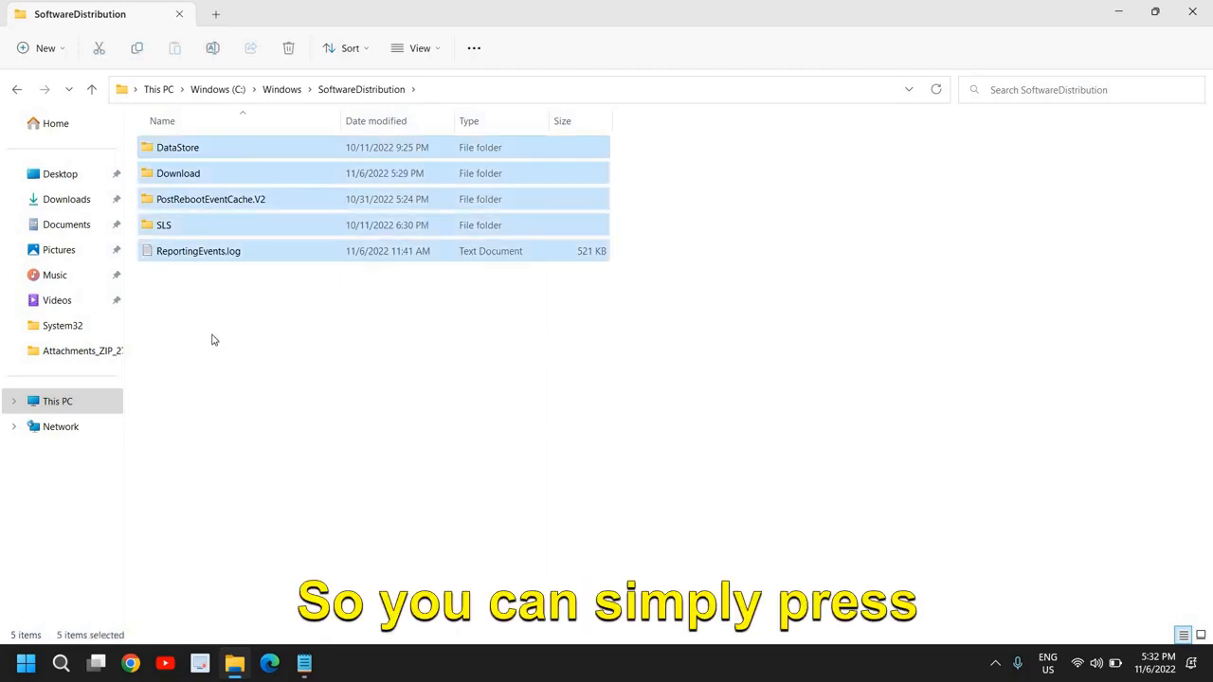
key(shift+Delete)
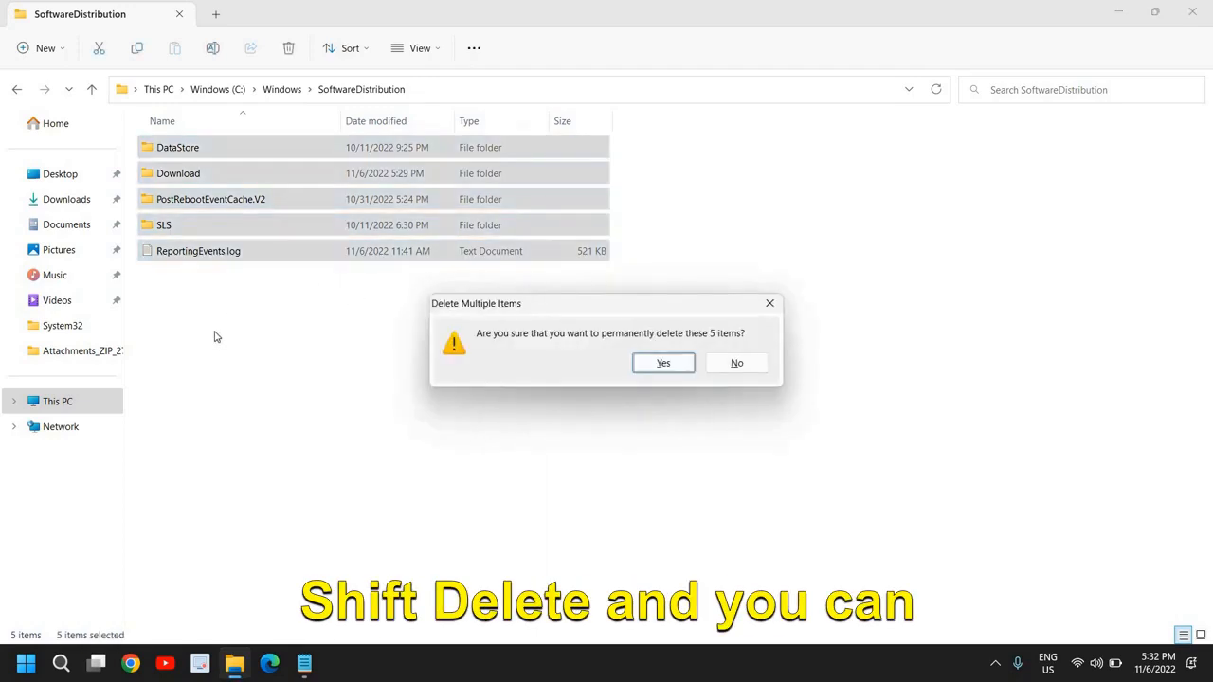
key(Return)
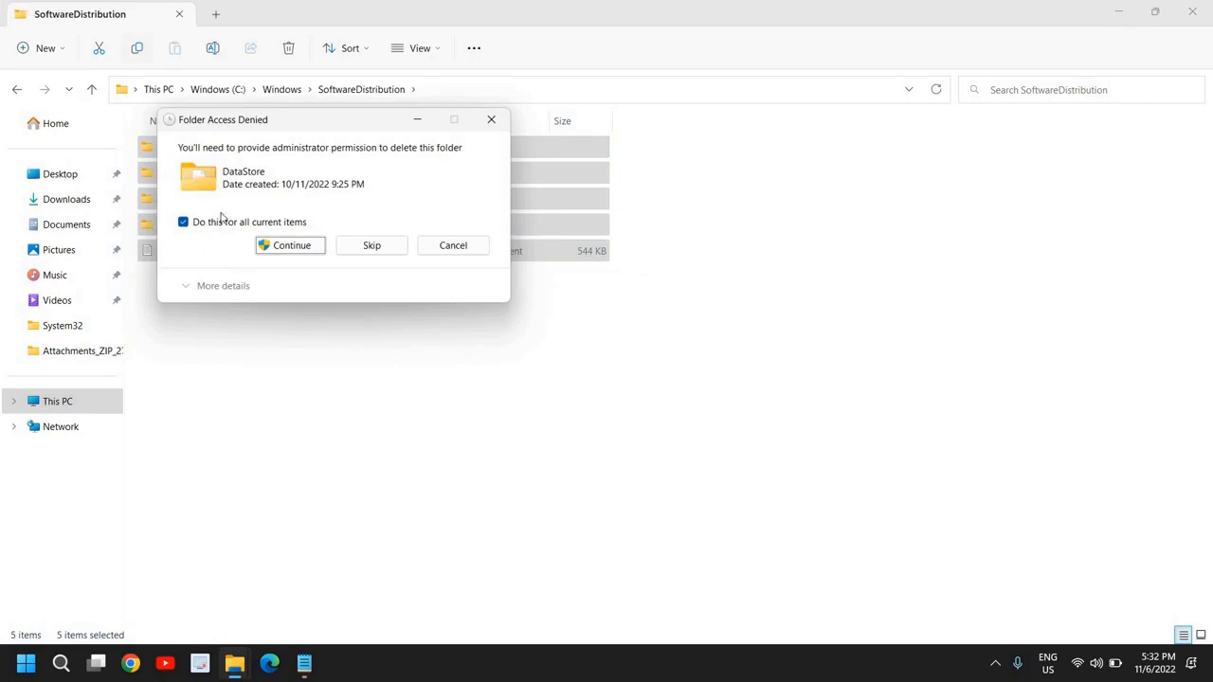
click(304, 247)
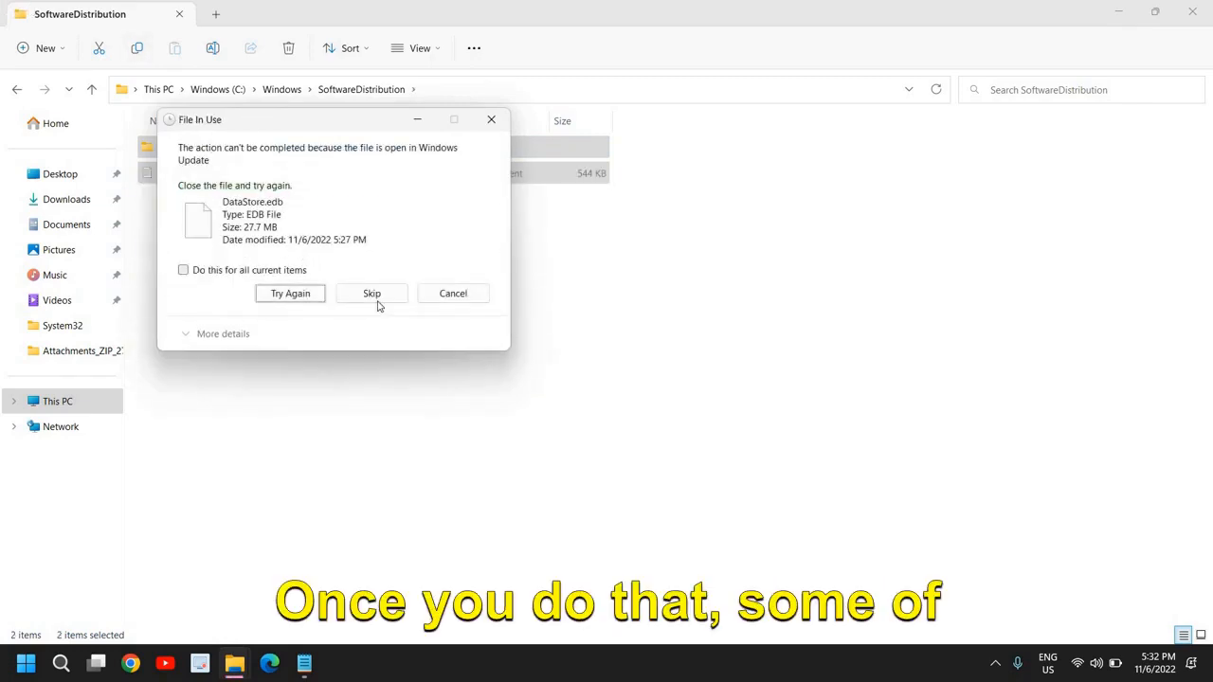
click(376, 297)
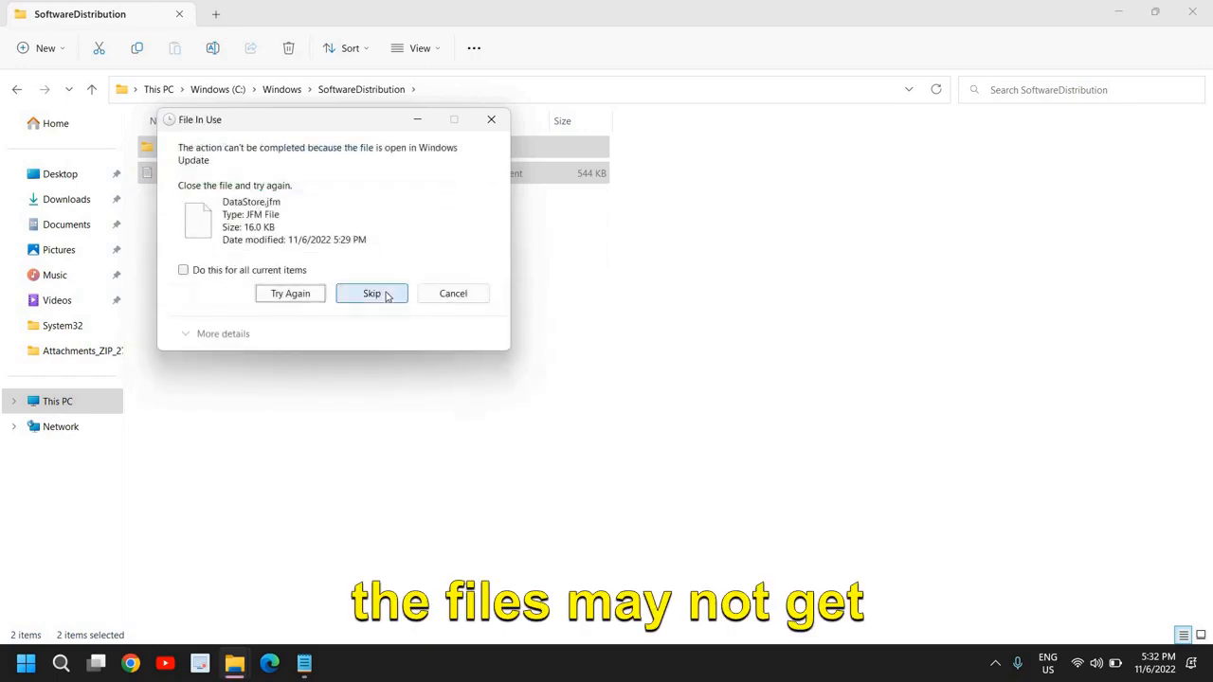
click(203, 274)
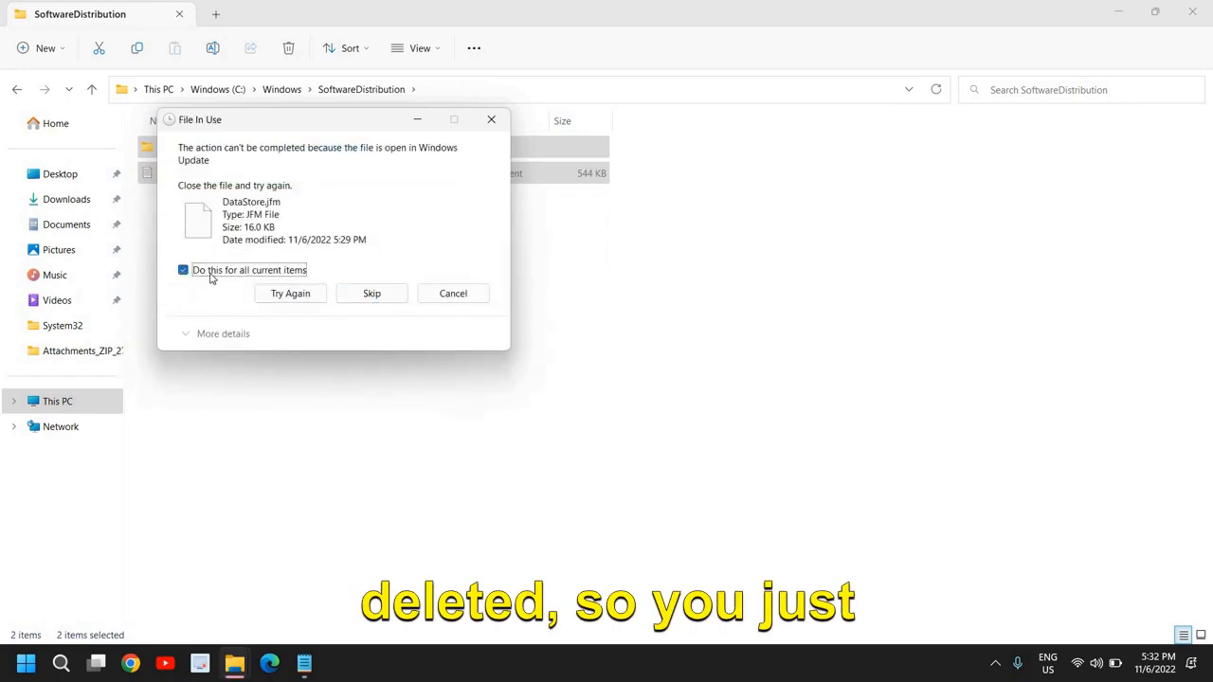
click(367, 301)
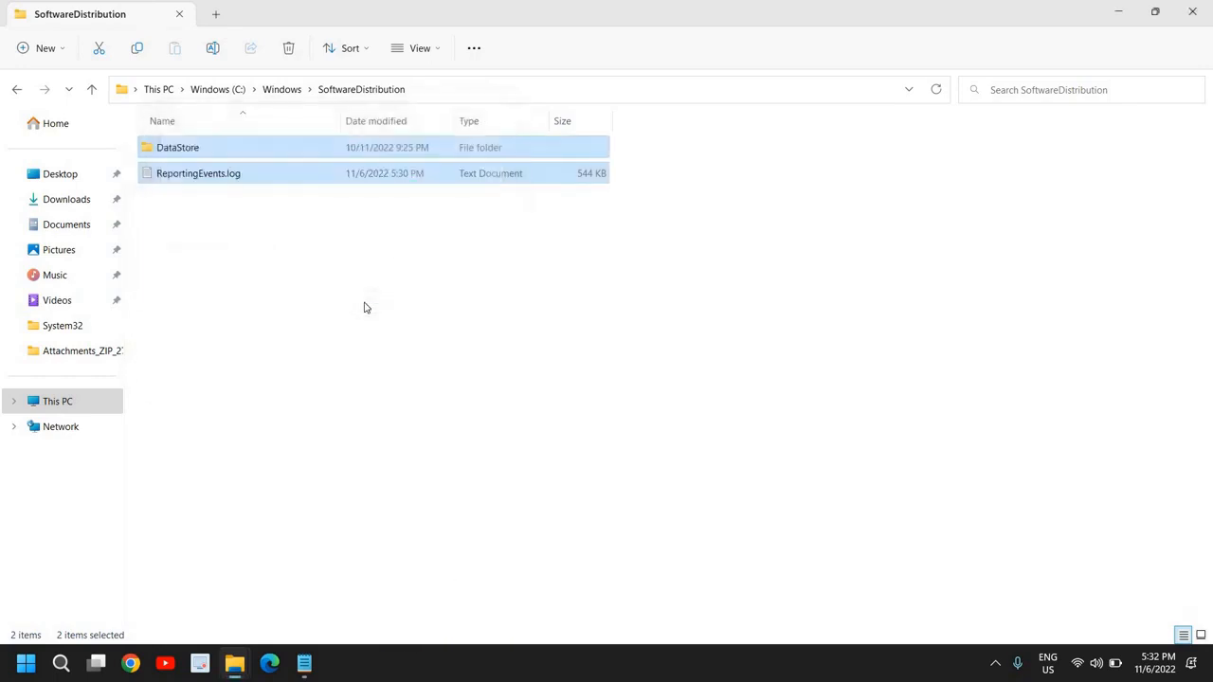
click(1193, 12)
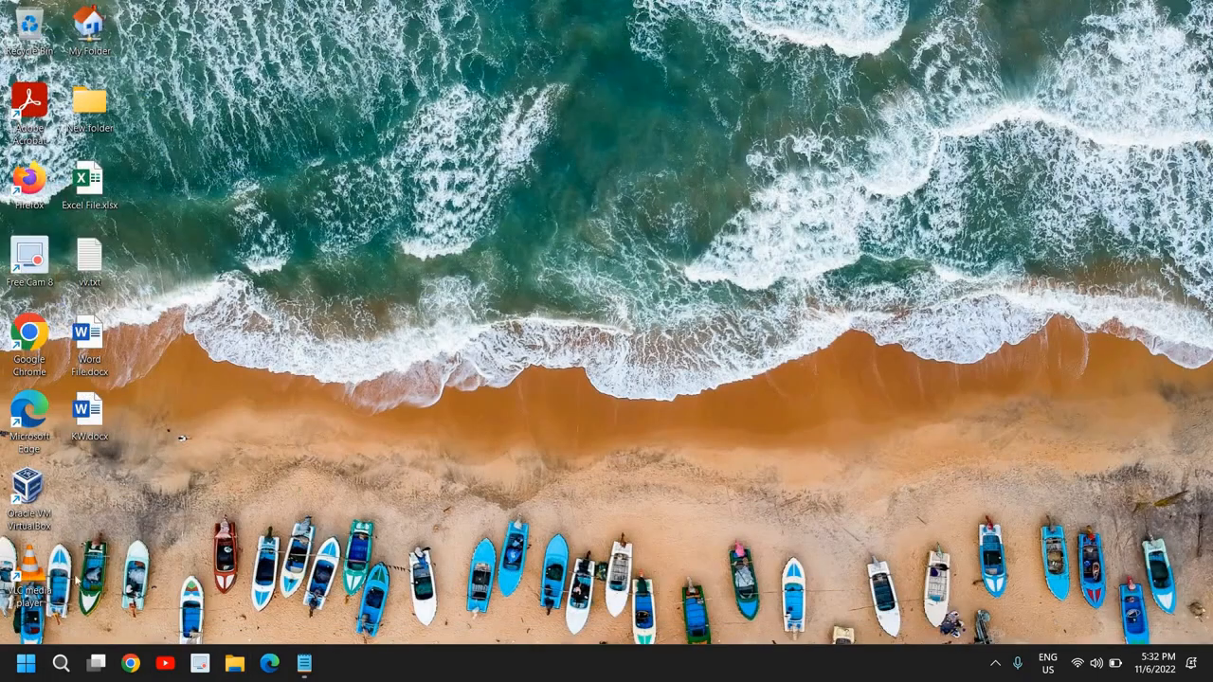
Step: Launch the Services console by running services.msc and maximize its window
right_click(25, 664)
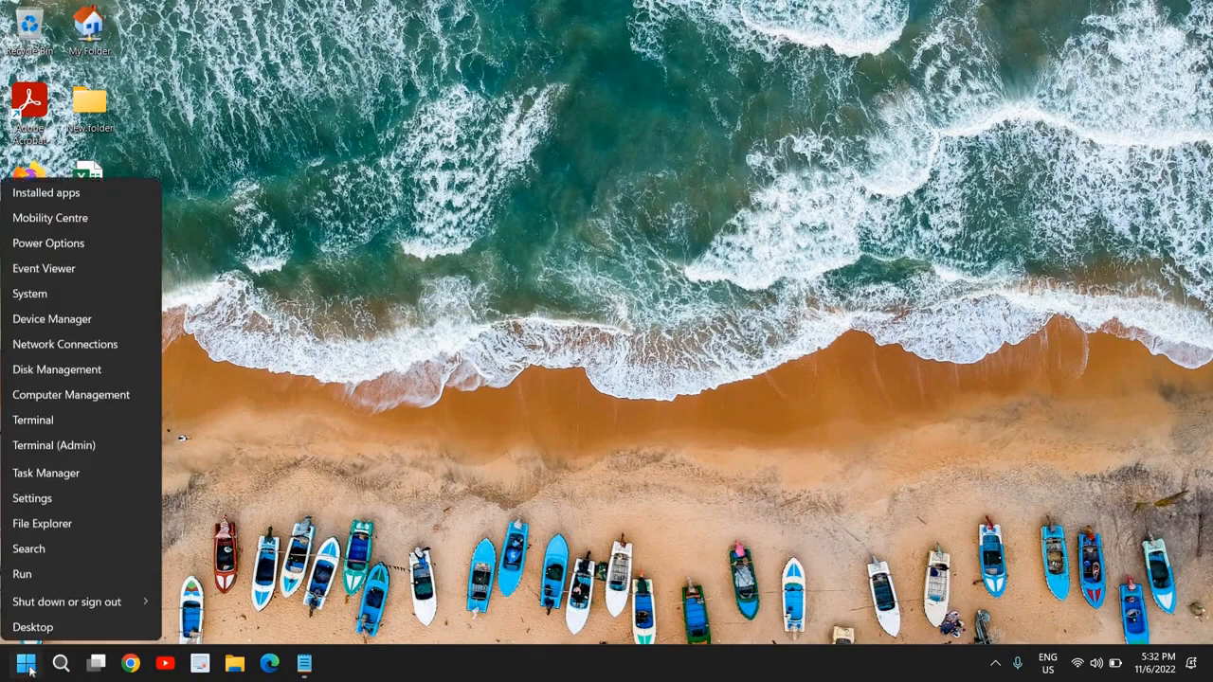
click(38, 574)
text(ser)
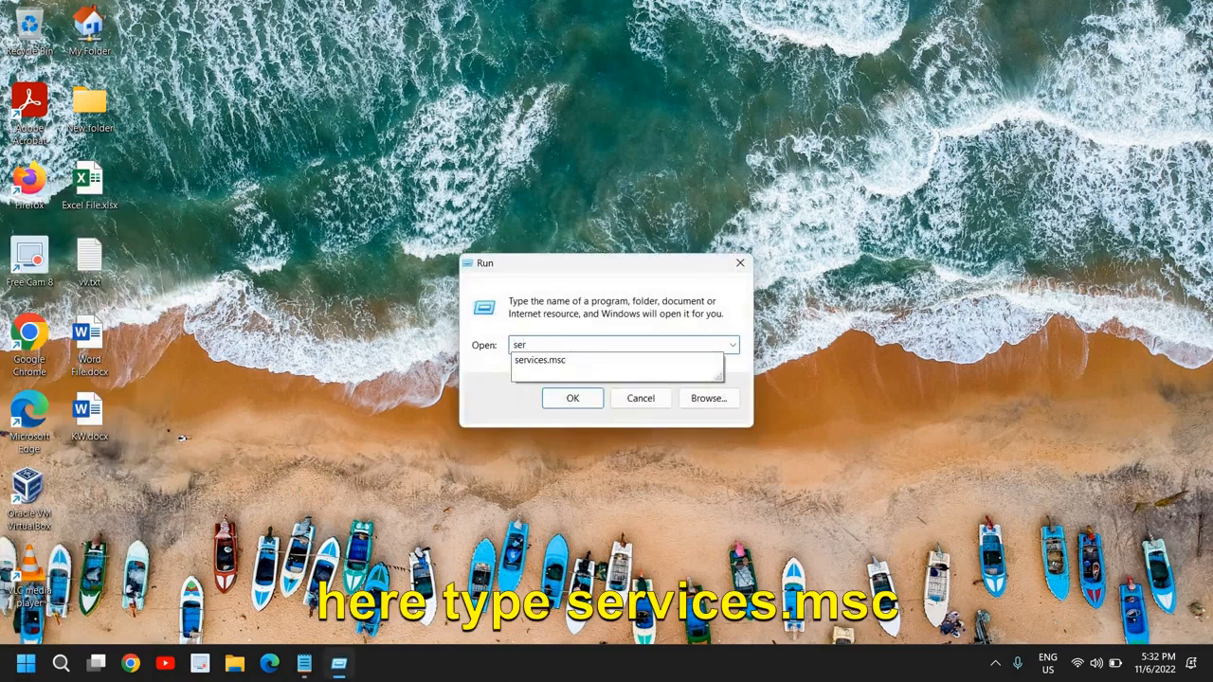
key(Down)
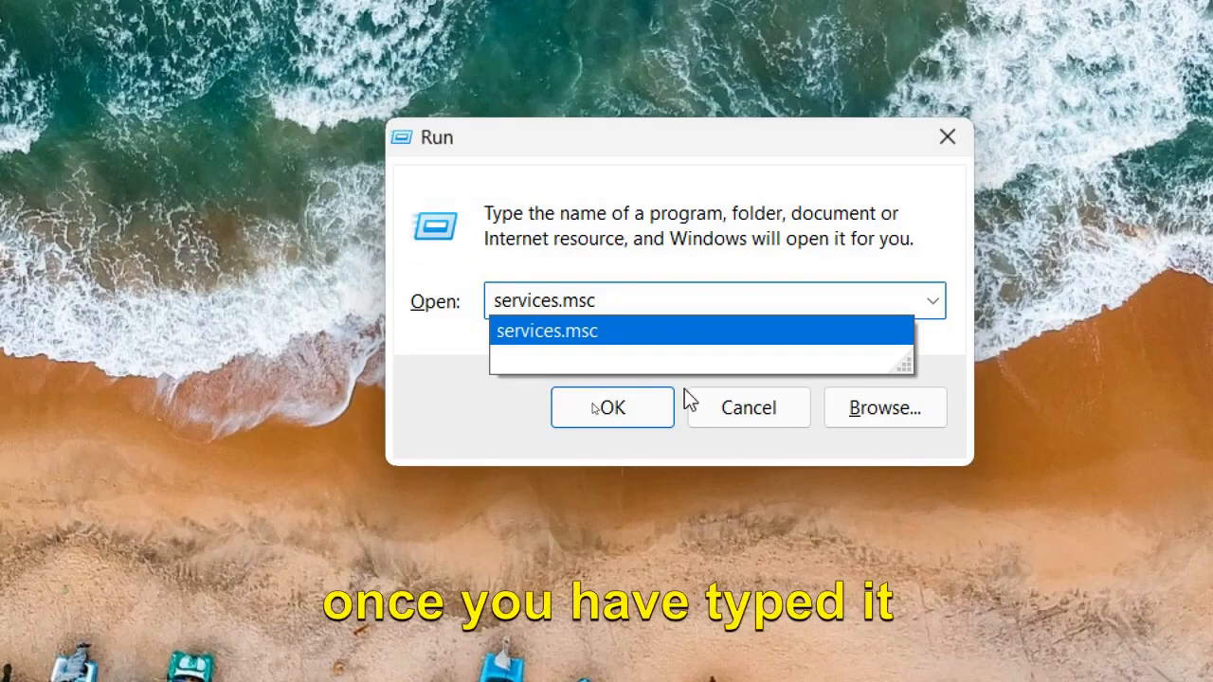
click(590, 405)
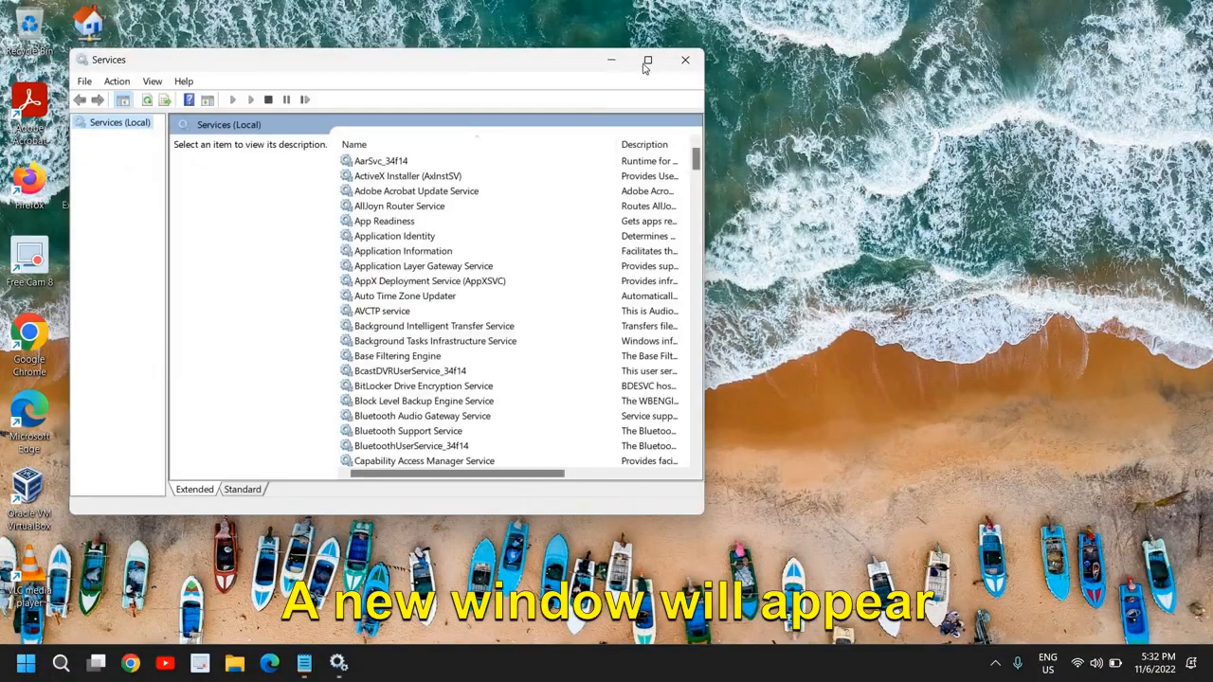
click(645, 63)
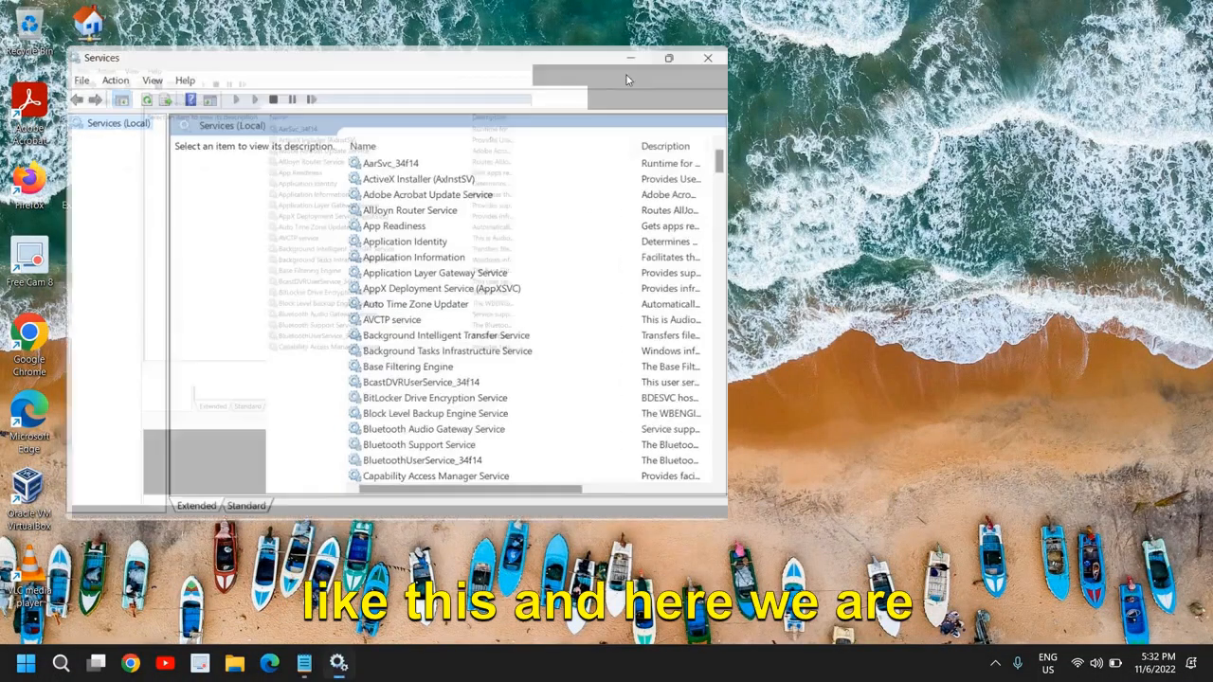
Step: Set the Background Intelligent Transfer Service startup type to Disabled, apply the change and close the Services console
click(355, 305)
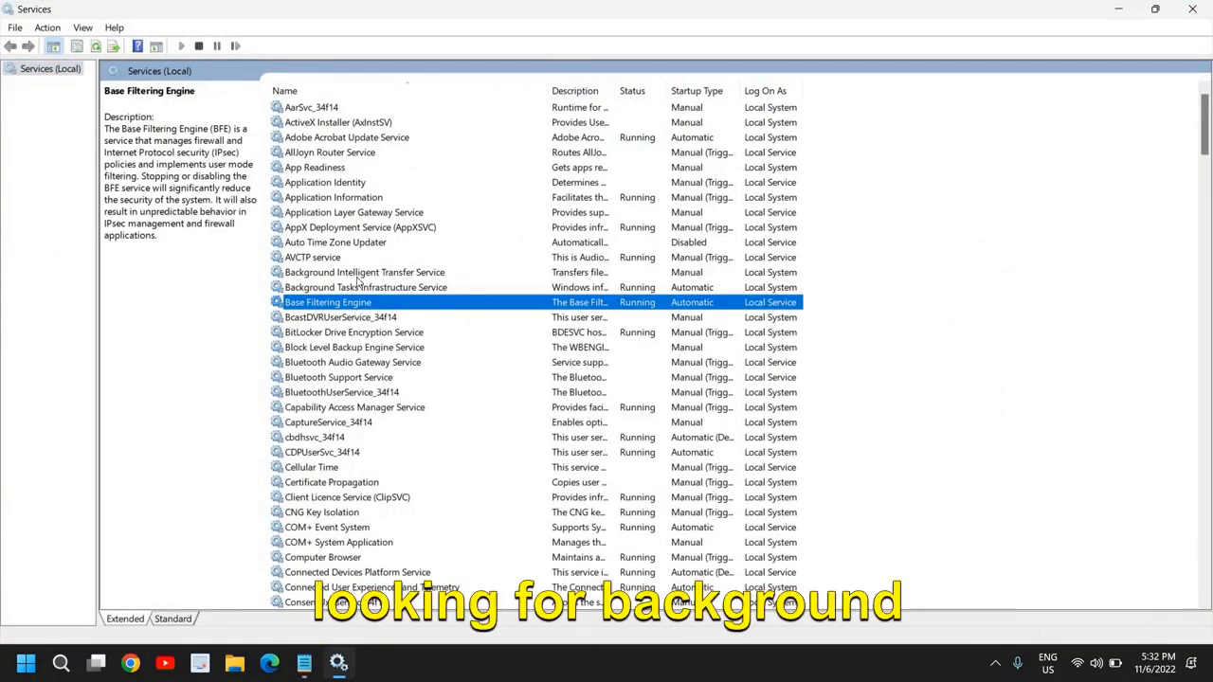
click(359, 274)
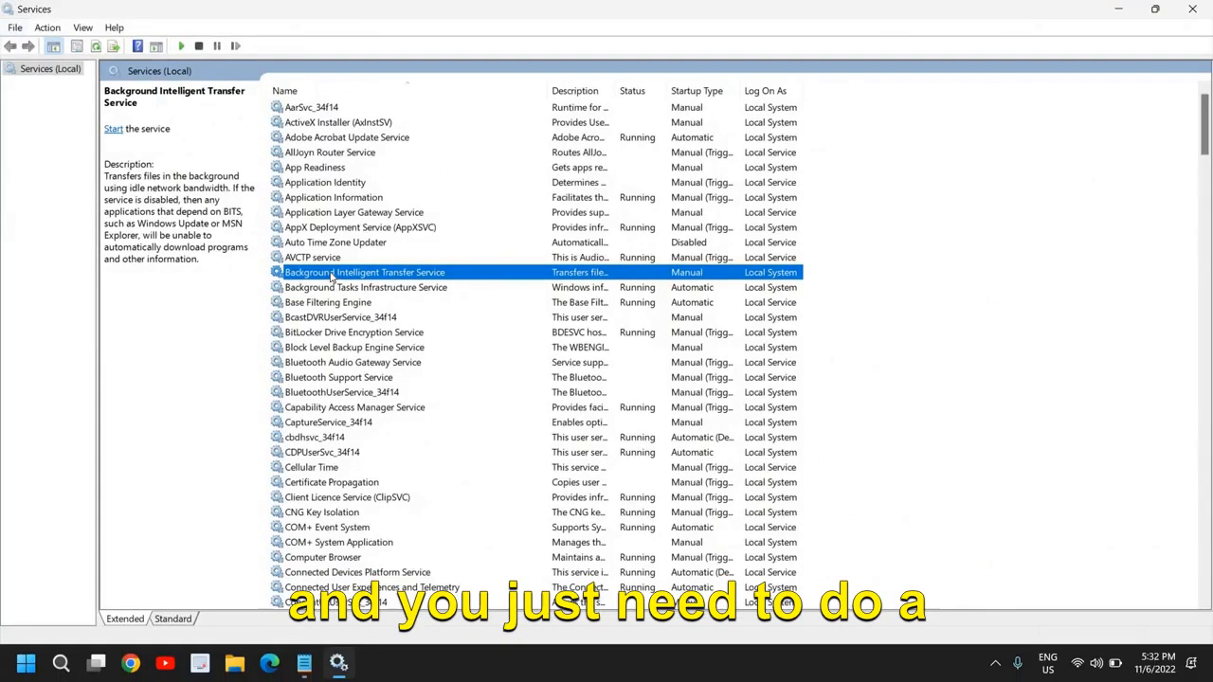
right_click(307, 274)
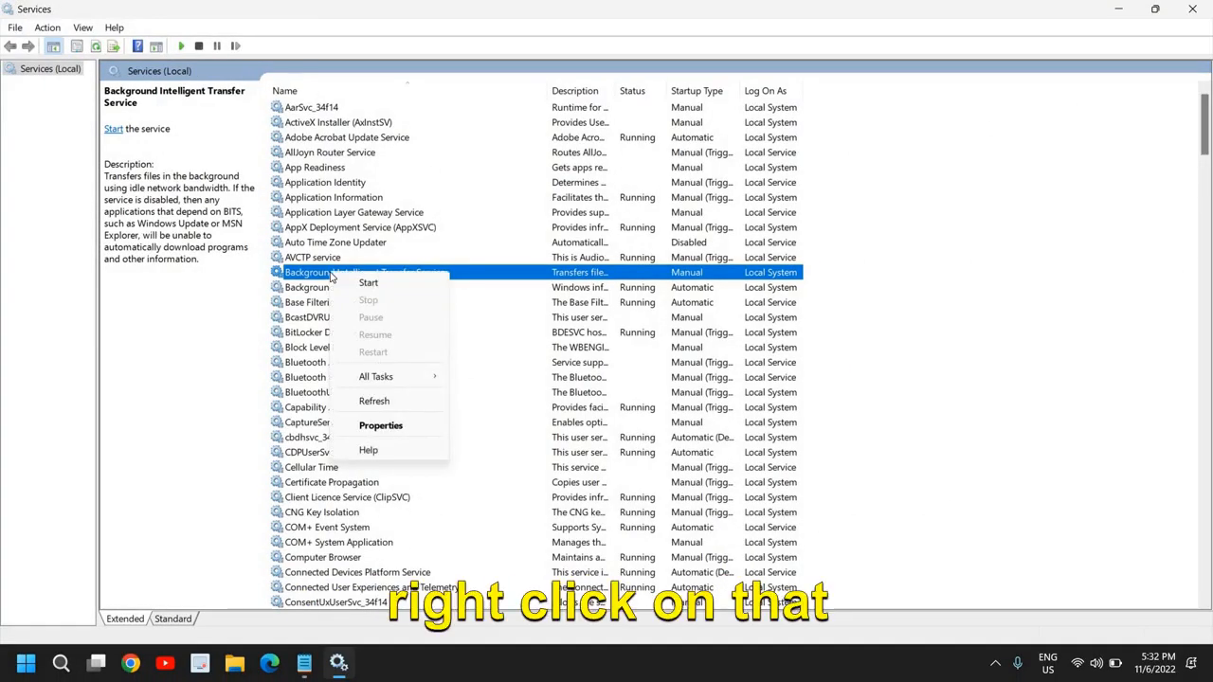
click(379, 426)
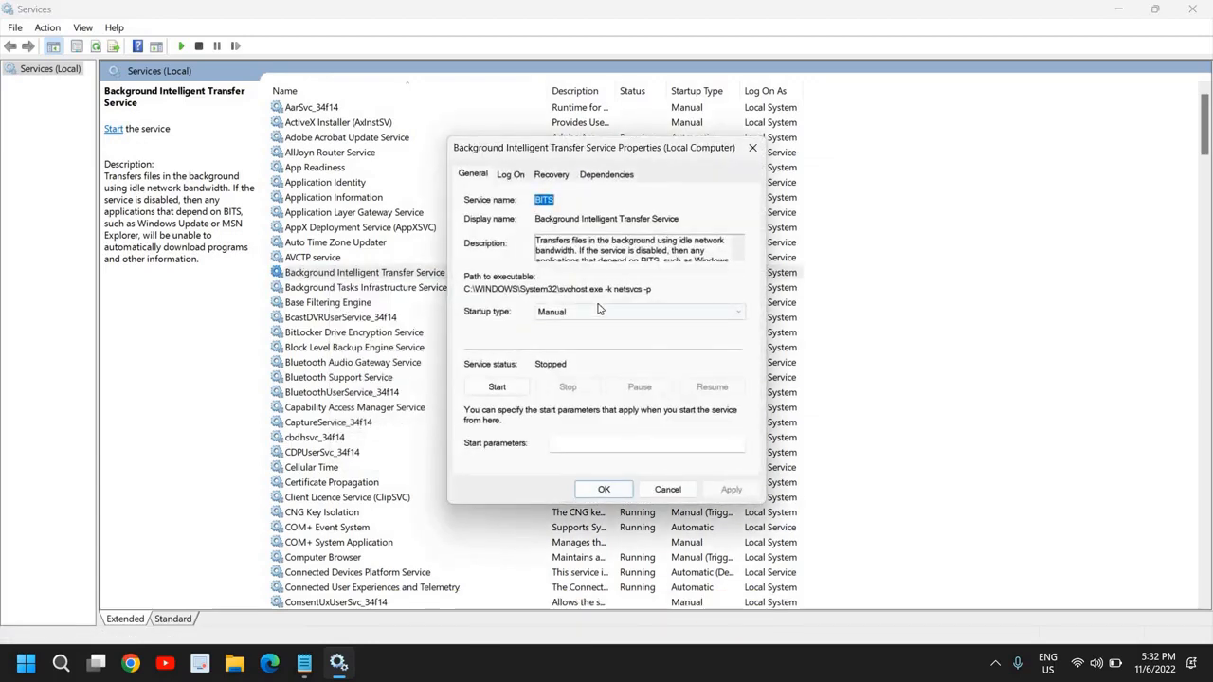
click(597, 310)
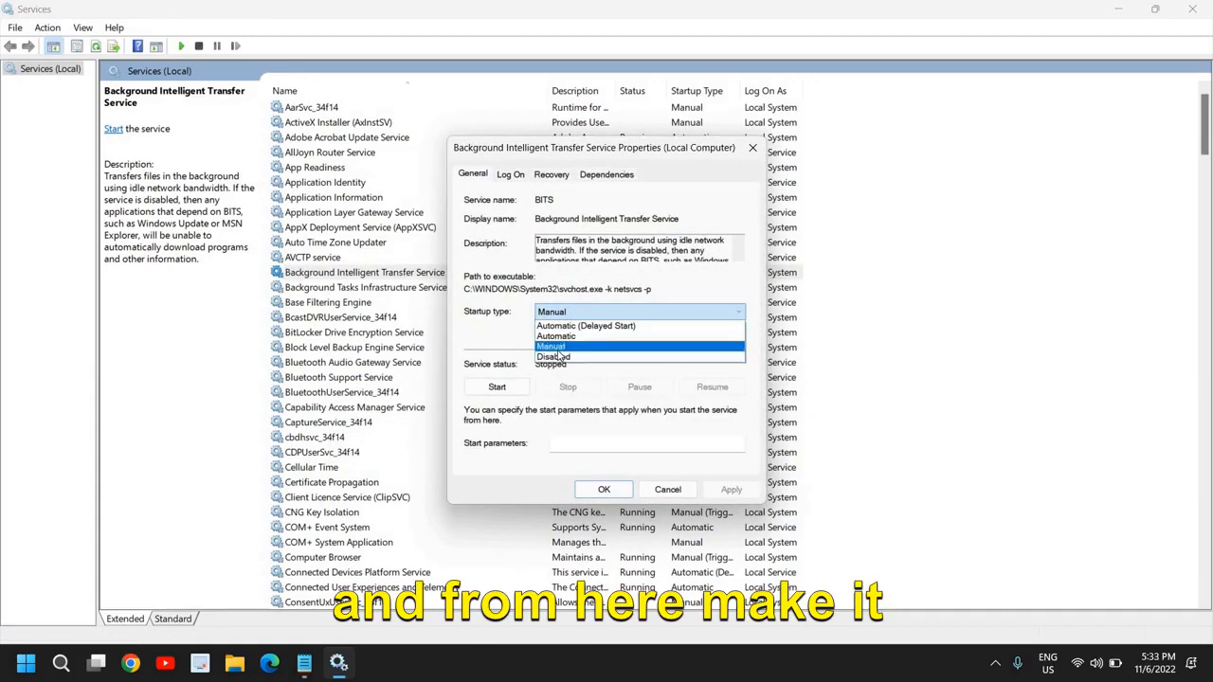
click(554, 348)
click(568, 311)
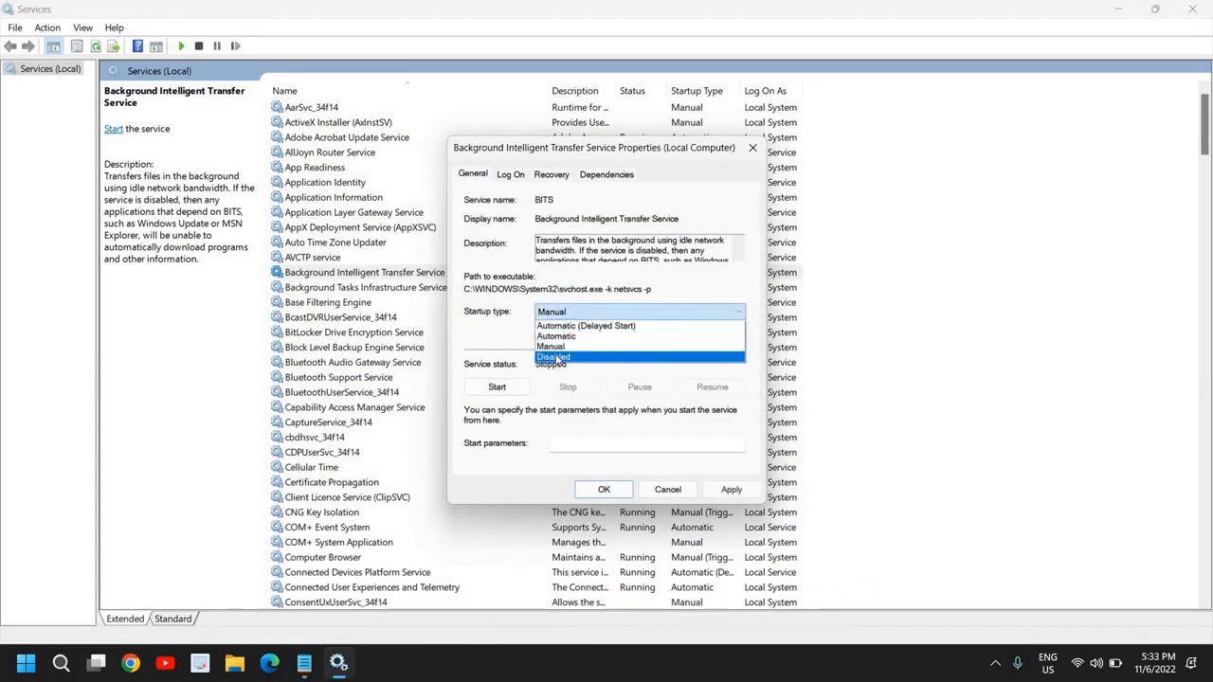
click(554, 357)
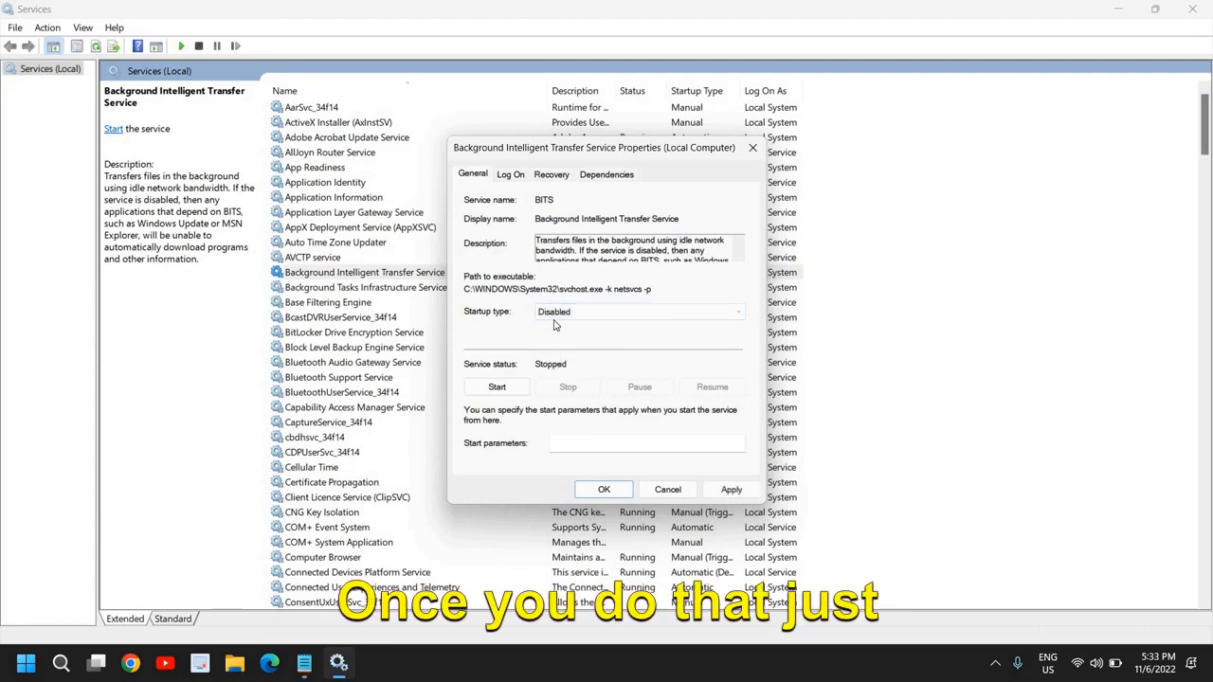
click(730, 490)
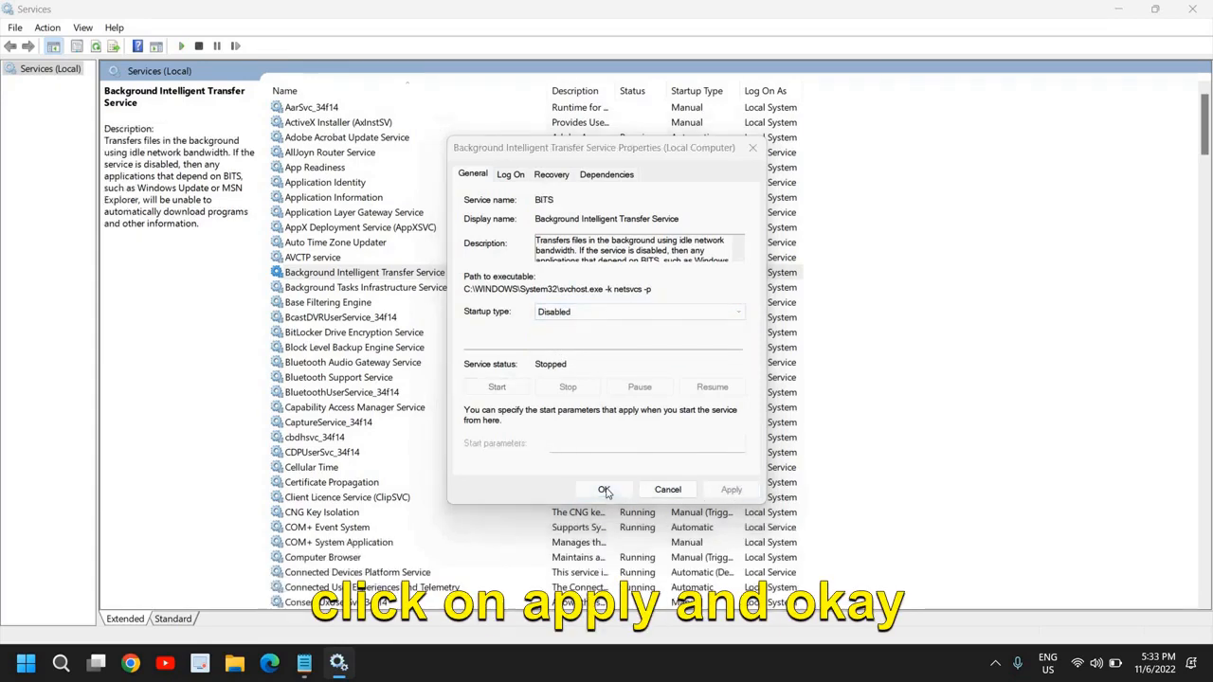
click(603, 489)
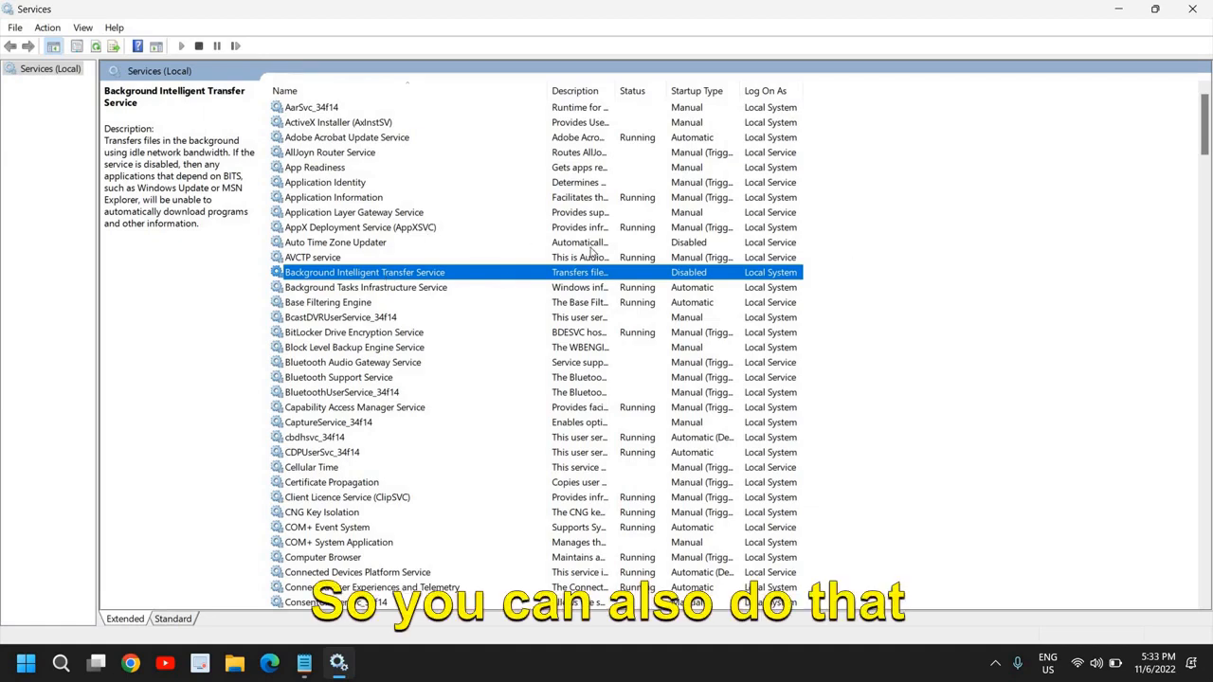
click(1196, 8)
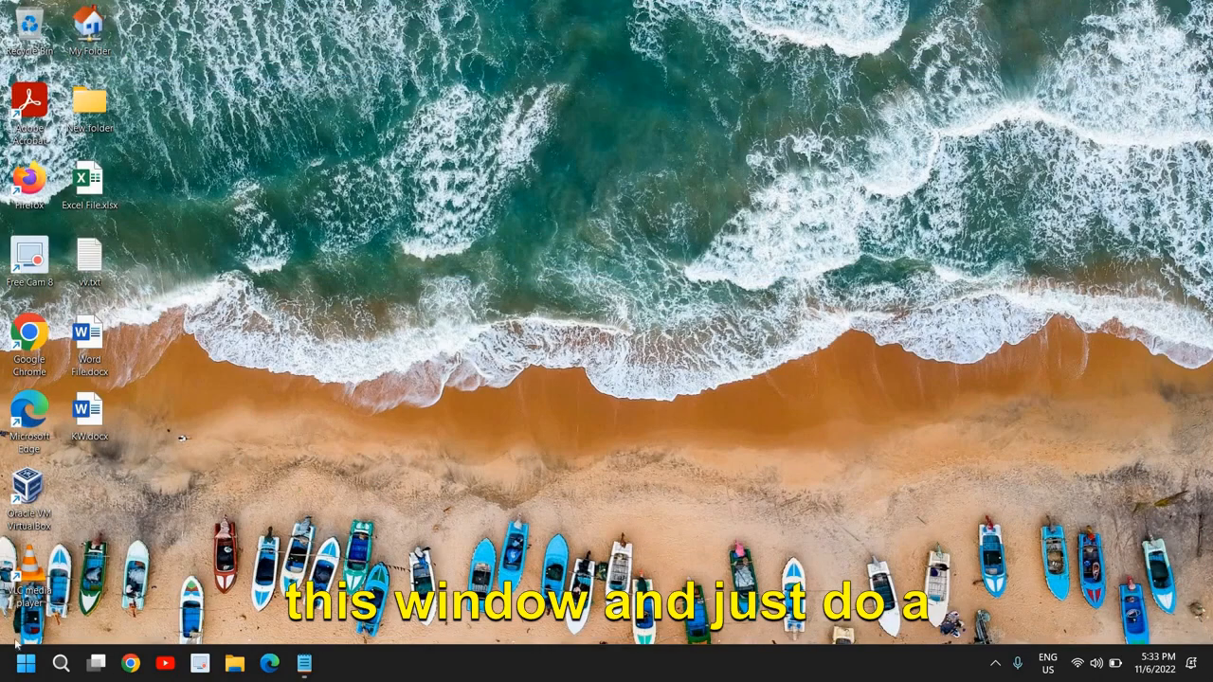
Step: Open Task Manager in a maximized window and show its list of startup apps
right_click(18, 669)
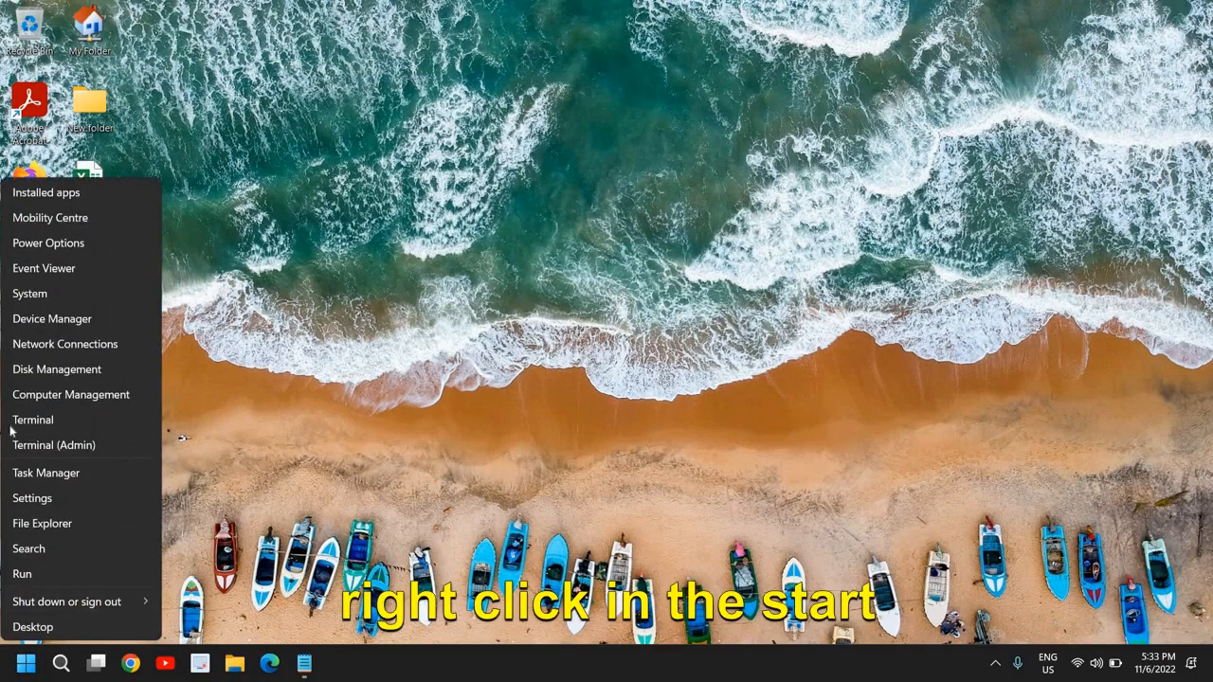
click(66, 474)
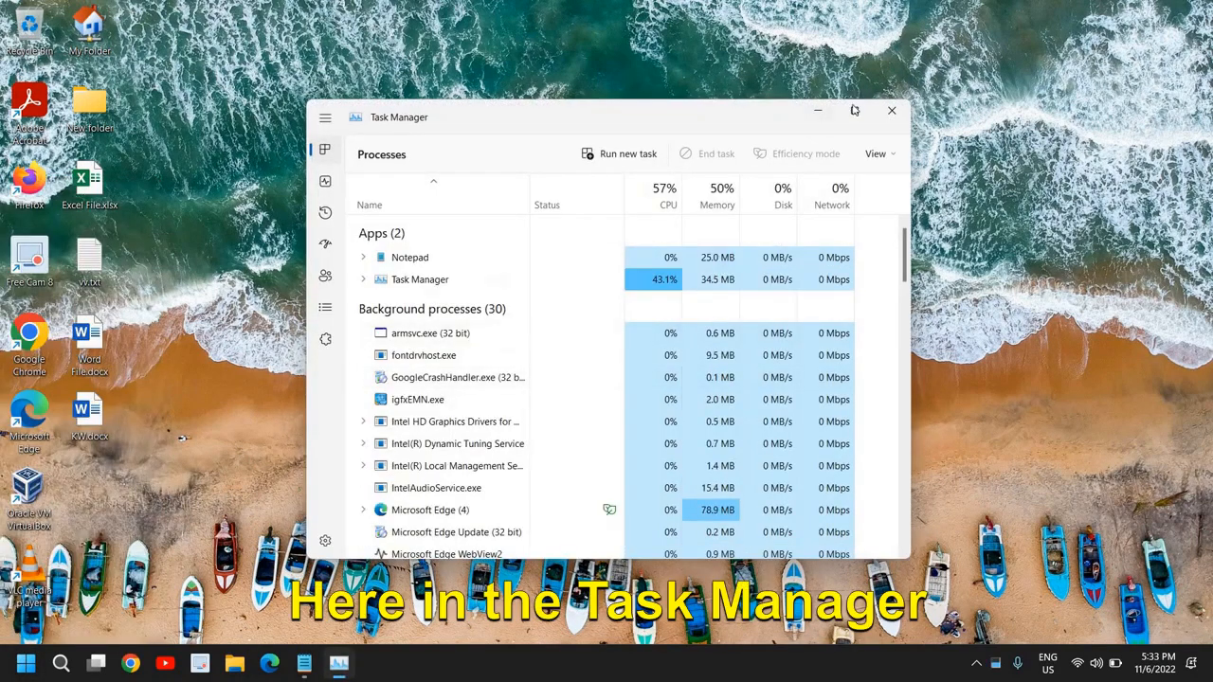
click(854, 111)
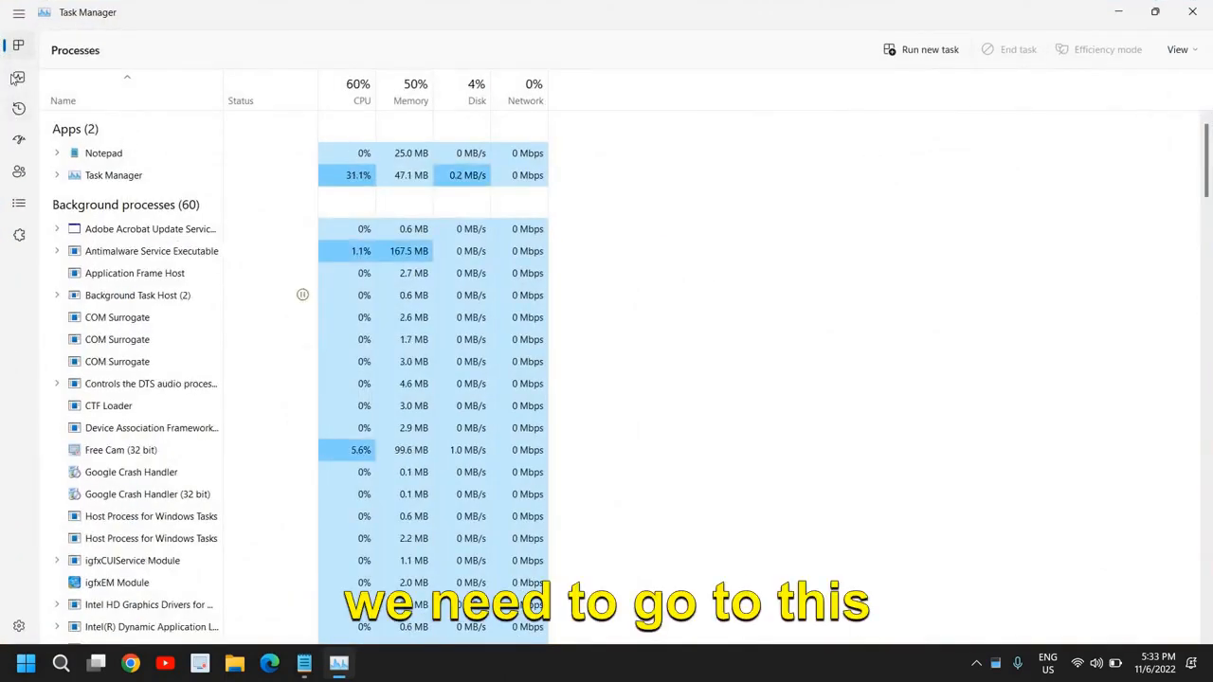
click(18, 78)
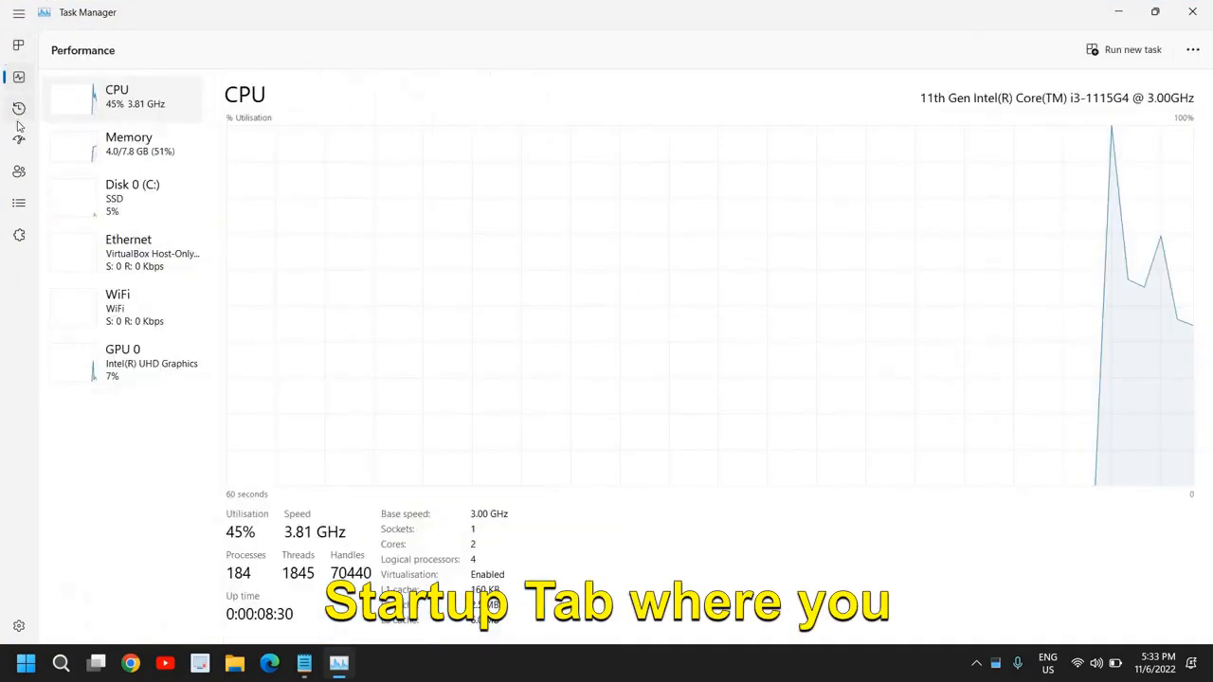
click(19, 141)
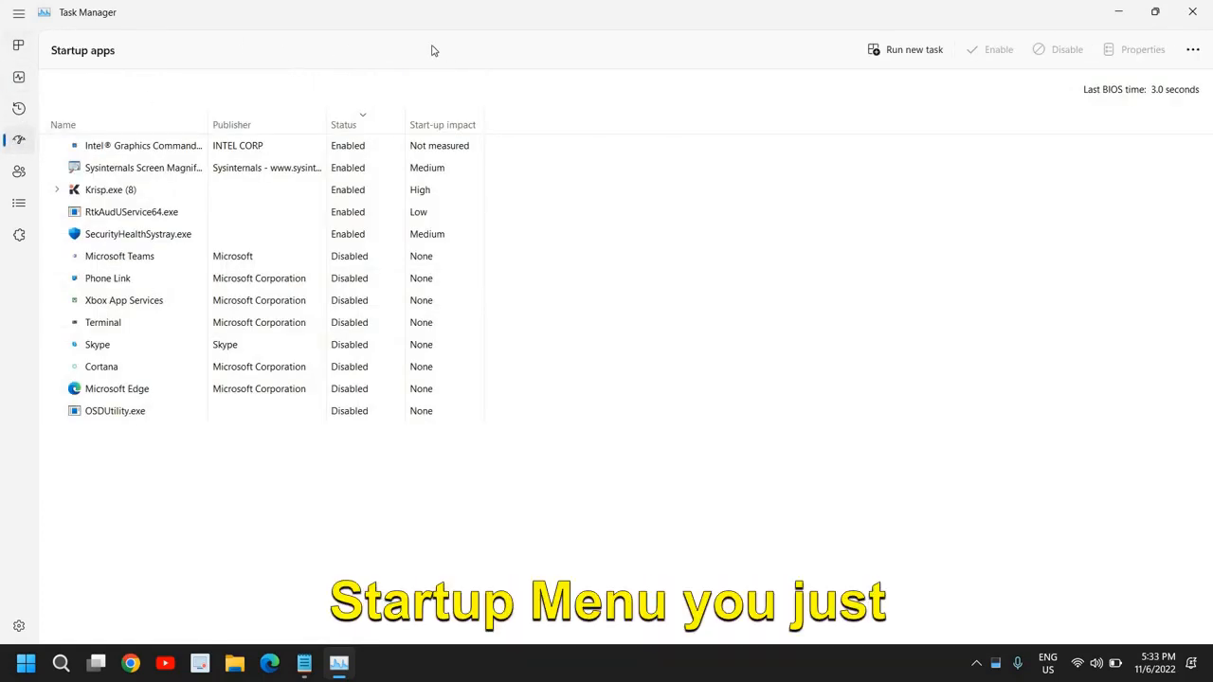
Step: Examine the startup entries for Cortana and Xbox App Services and the available enable or disable options, and close Task Manager
click(320, 152)
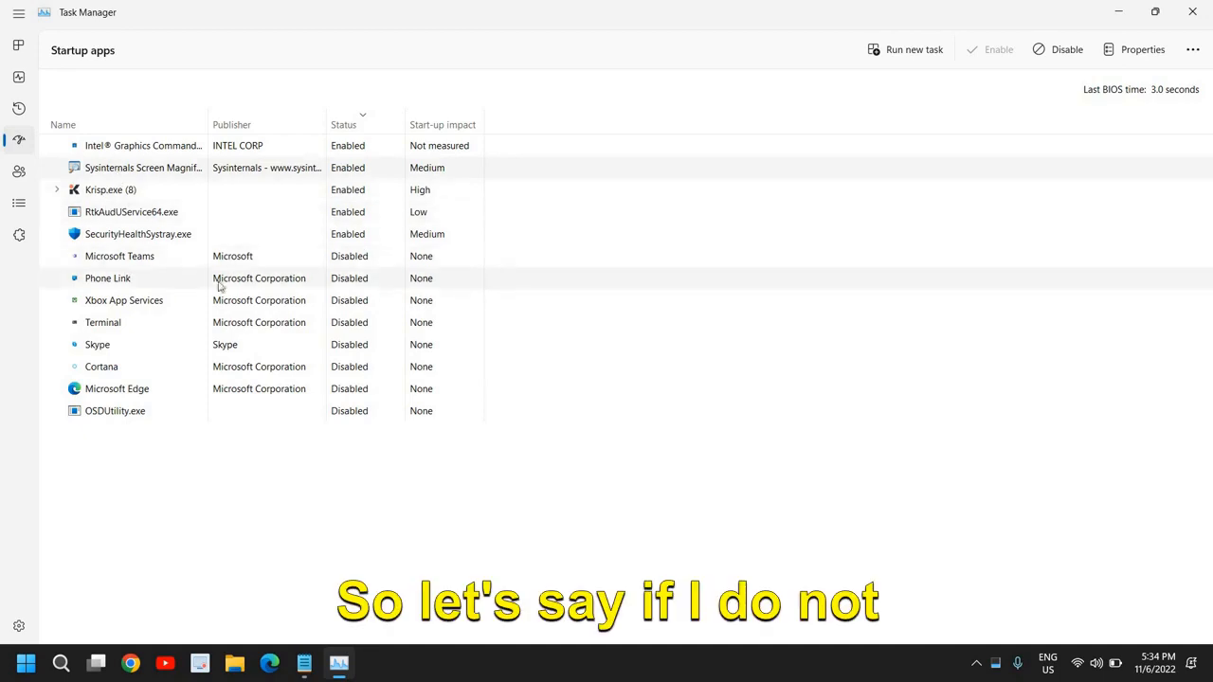
click(94, 369)
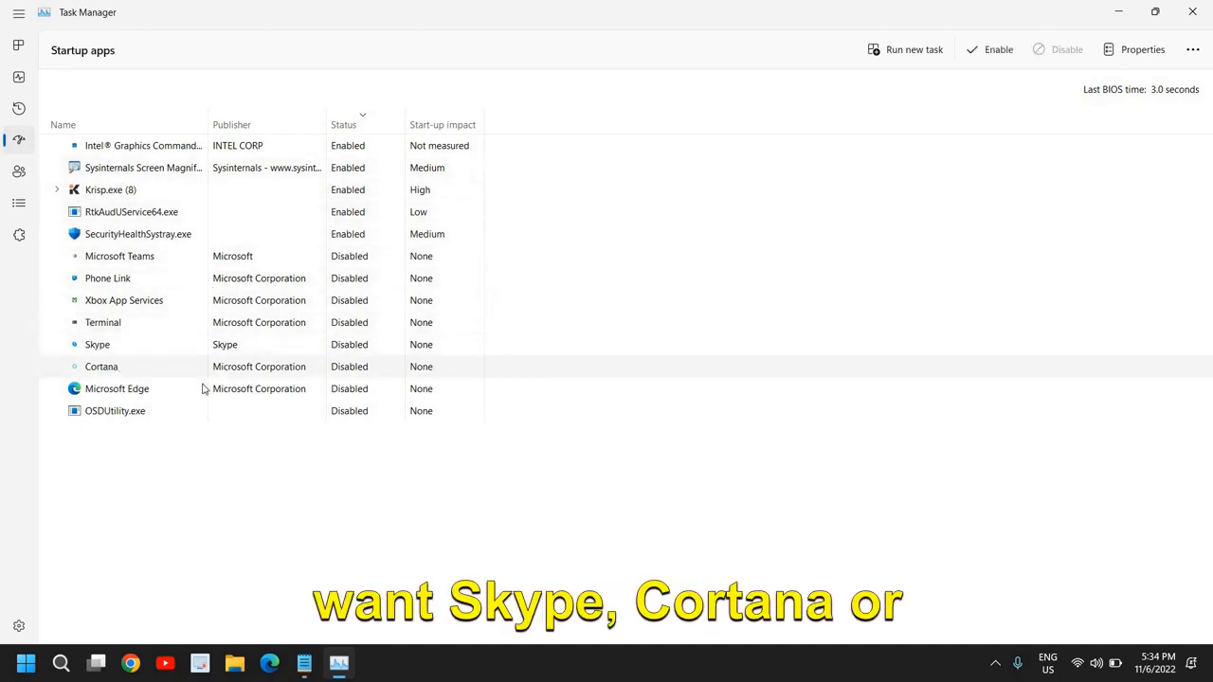
right_click(272, 303)
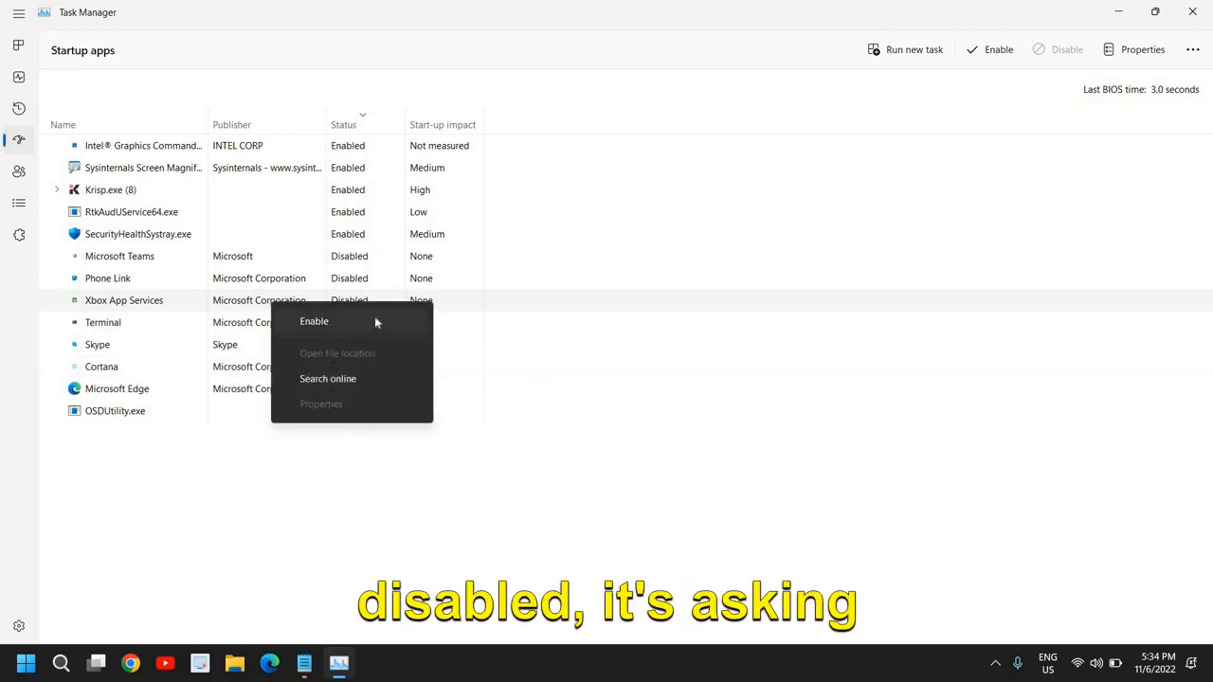
click(1192, 12)
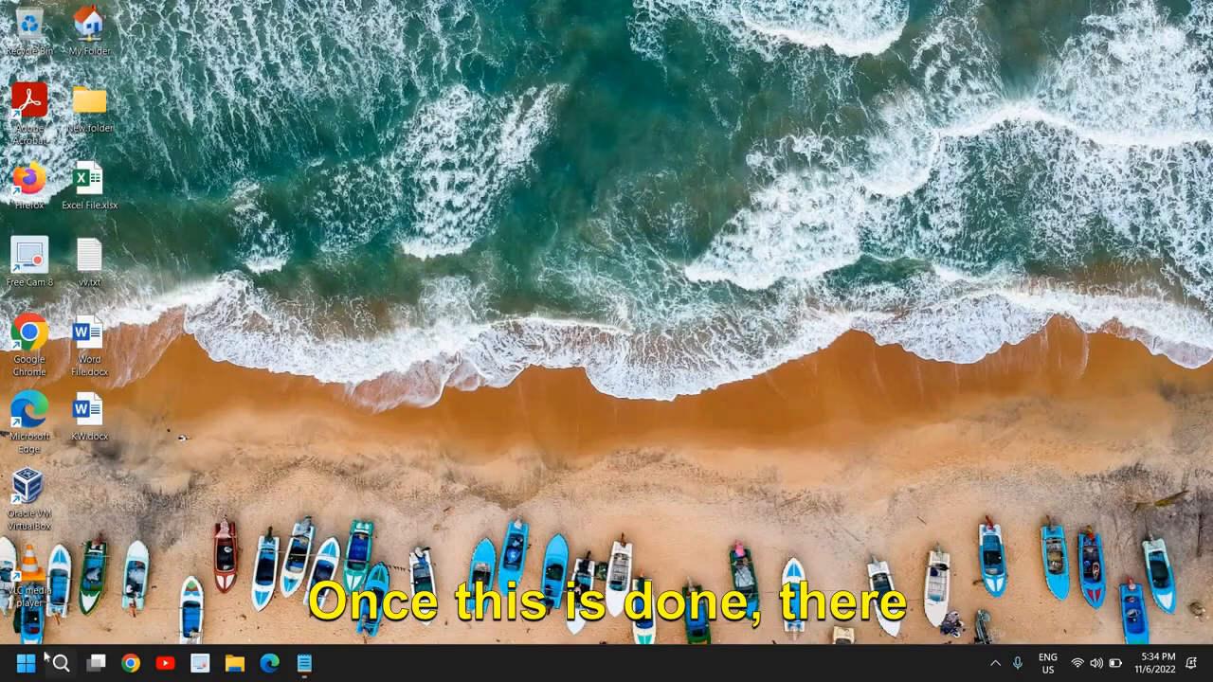
Step: Search Windows for cmd and launch Command Prompt as administrator
mouse_move(61, 664)
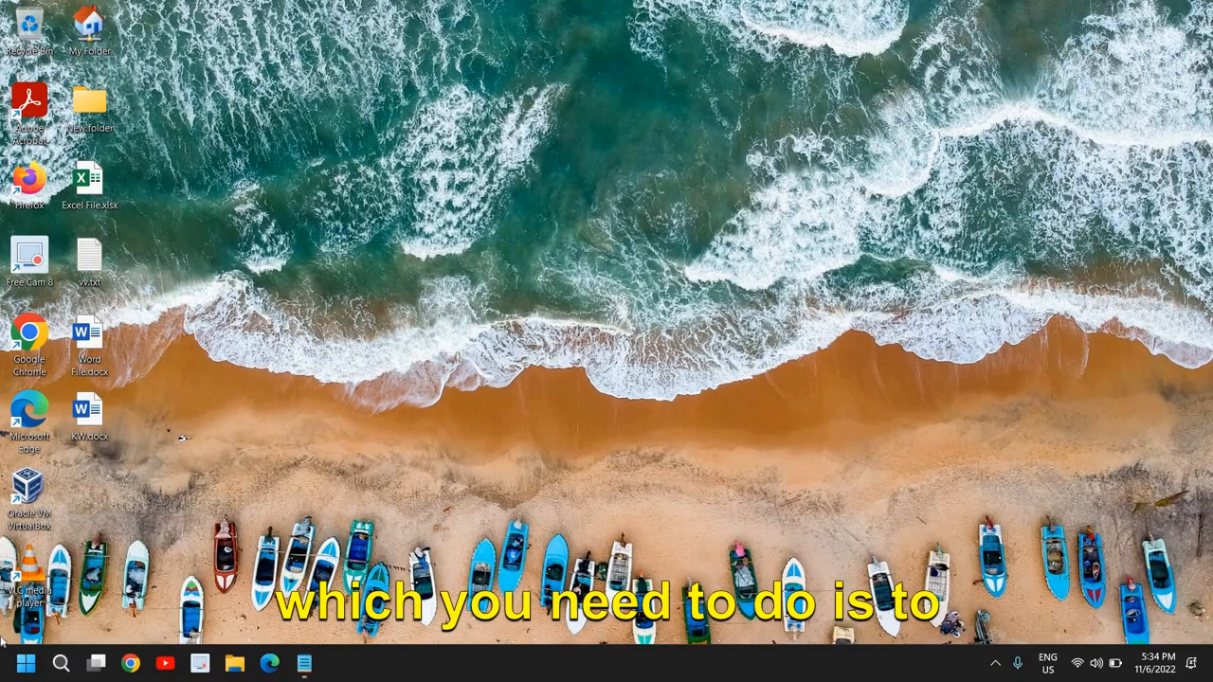
click(73, 663)
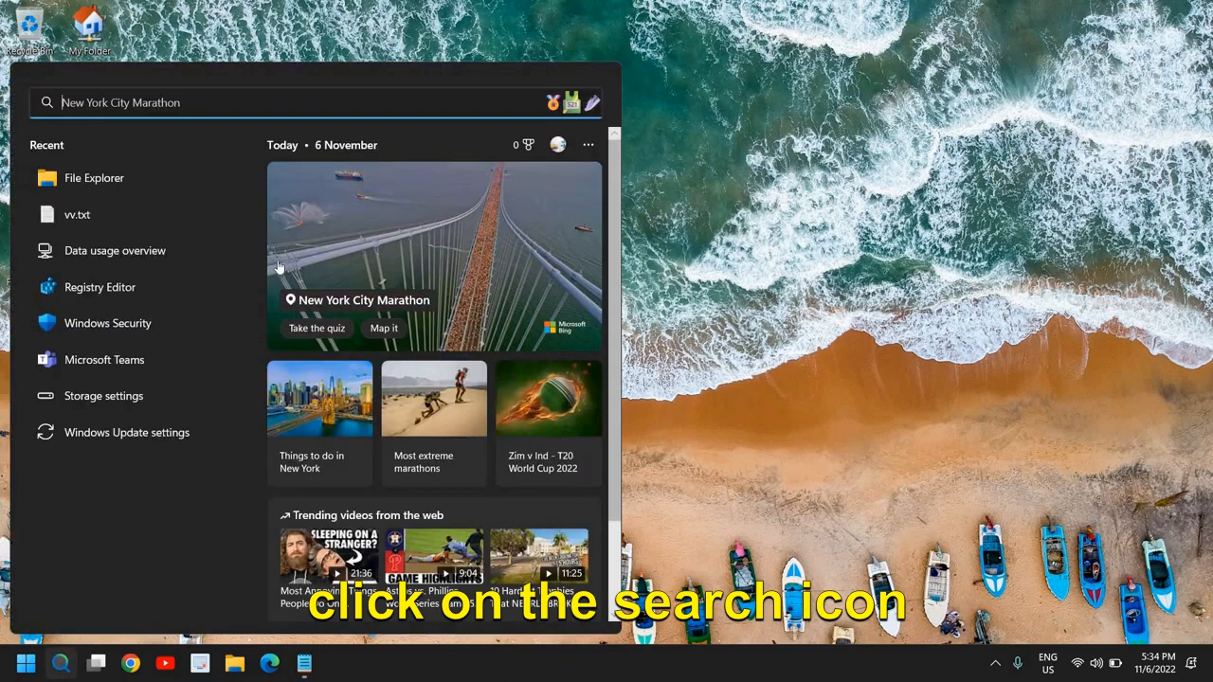
text(cmd)
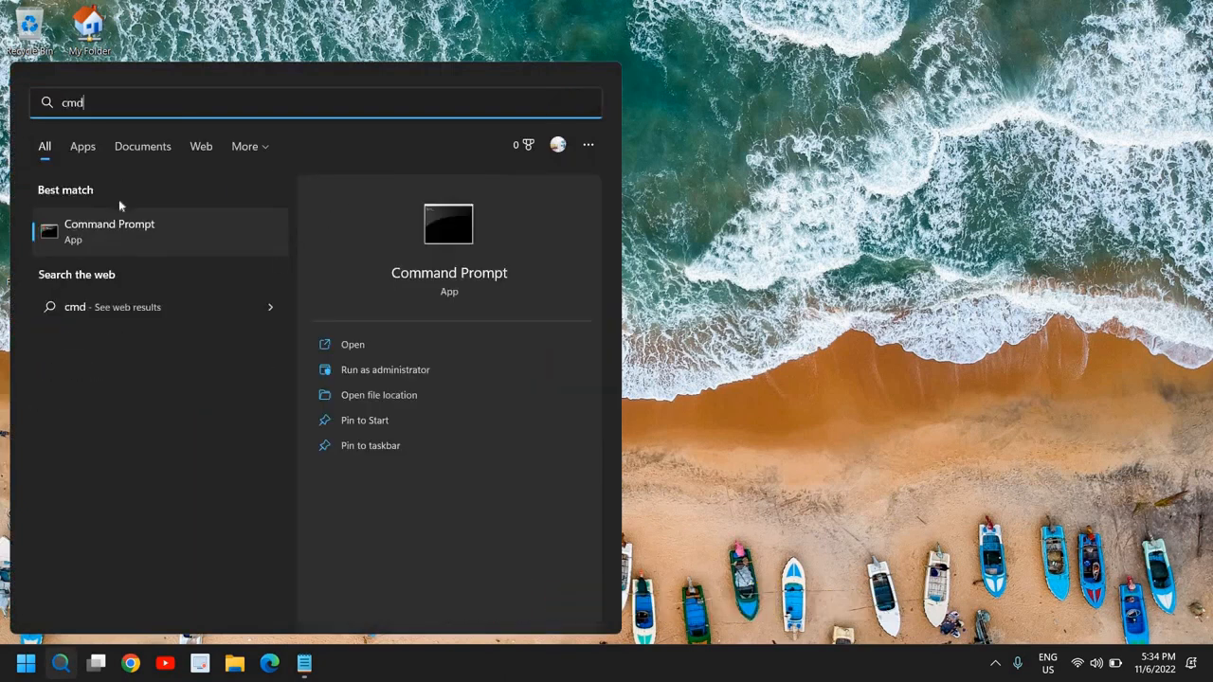
click(372, 371)
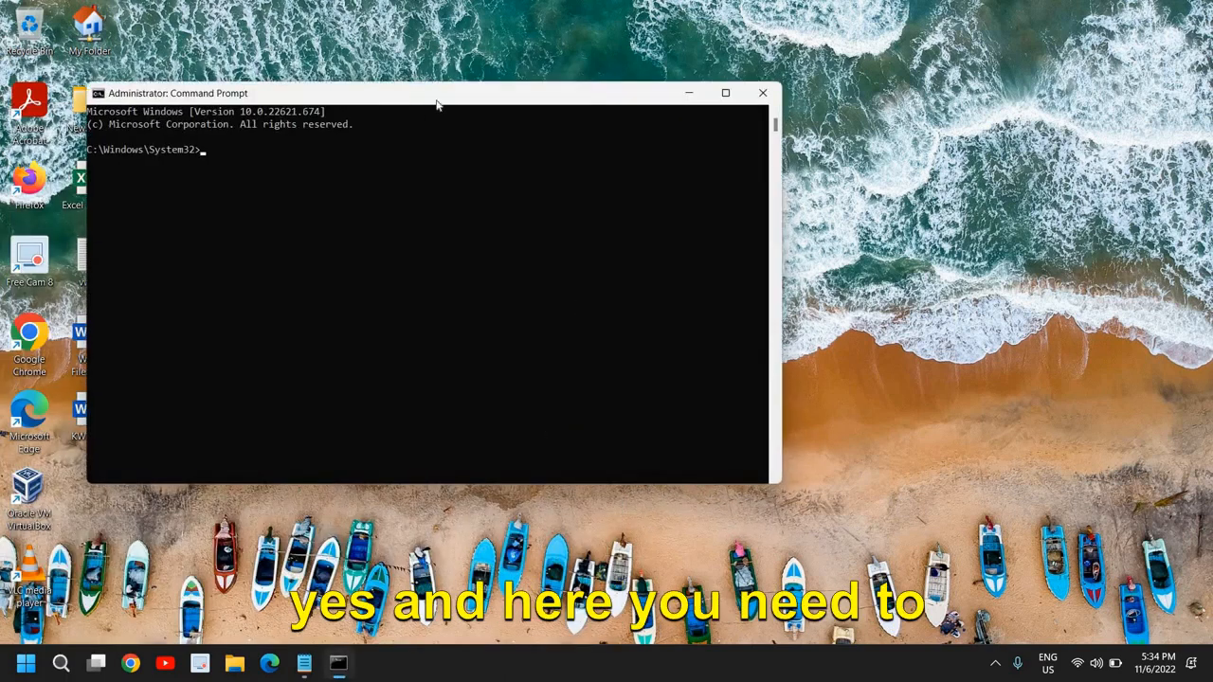
Step: Move the Command Prompt window nearer the middle of the desktop and run sfc /scannow in it
drag(437, 104, 420, 198)
text(sfc)
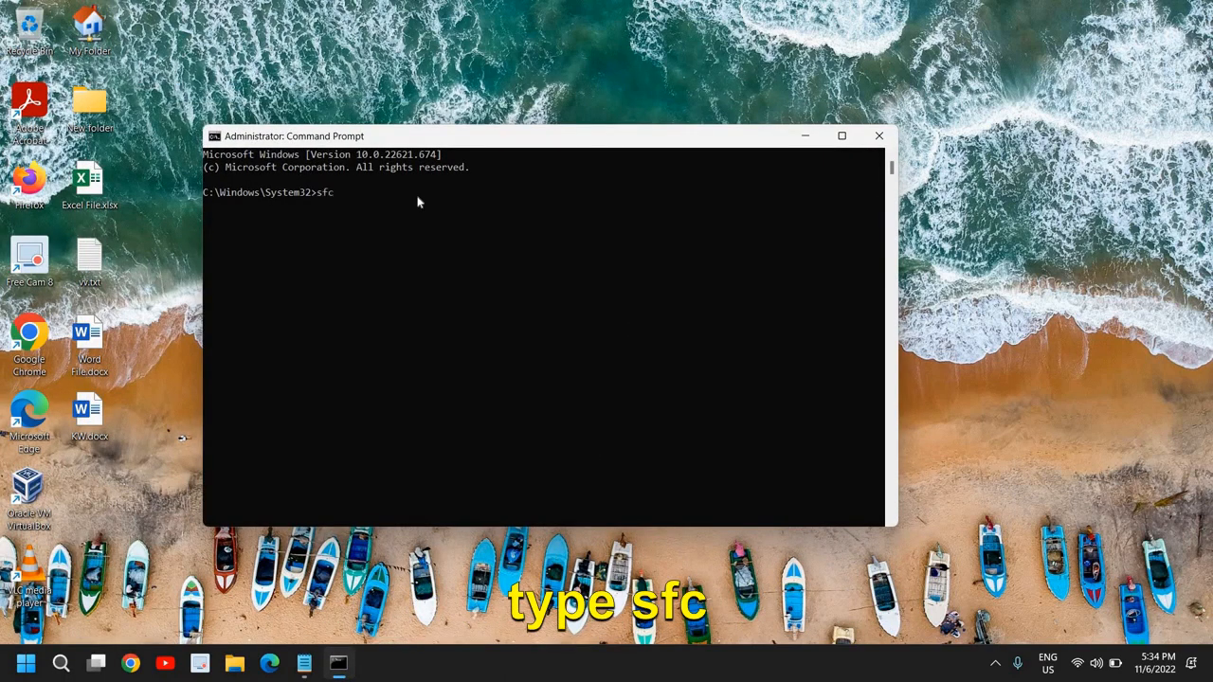
text( /scann)
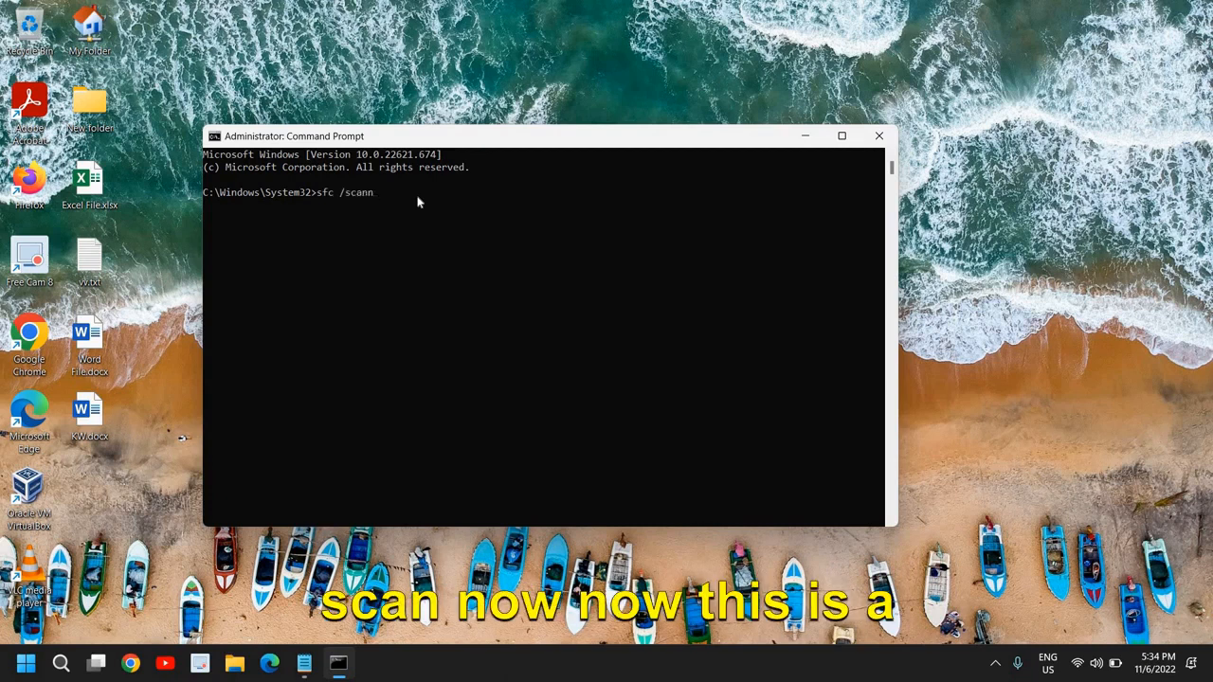
text(ow)
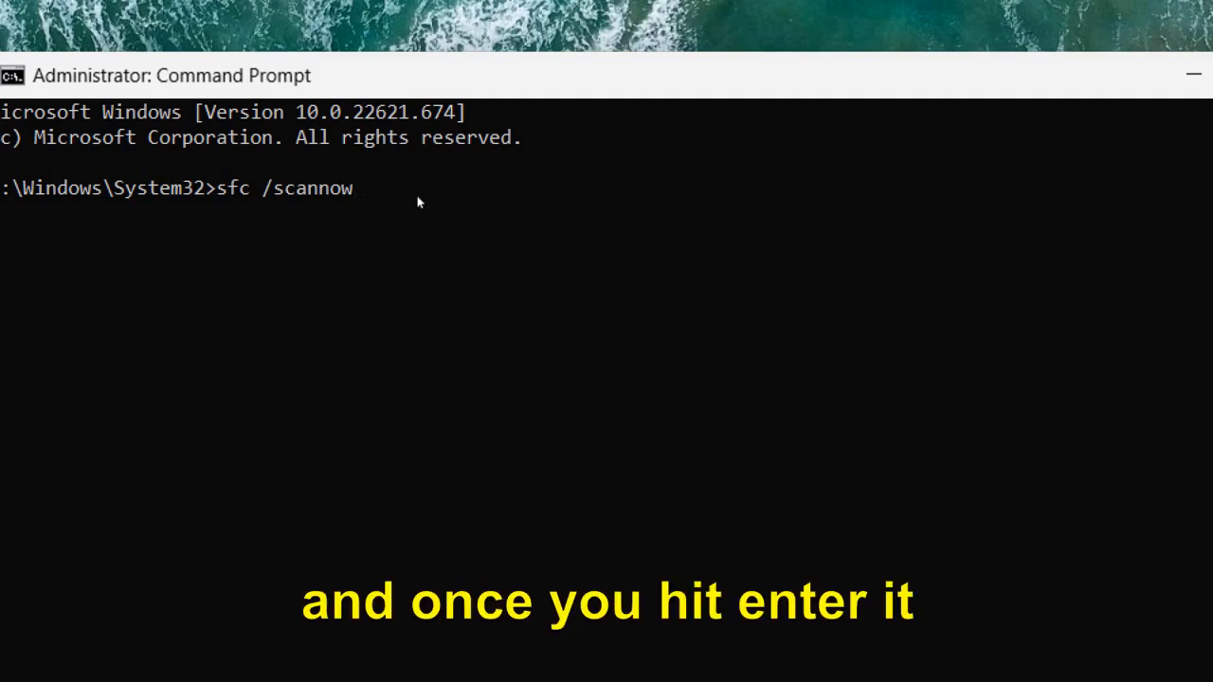
key(Return)
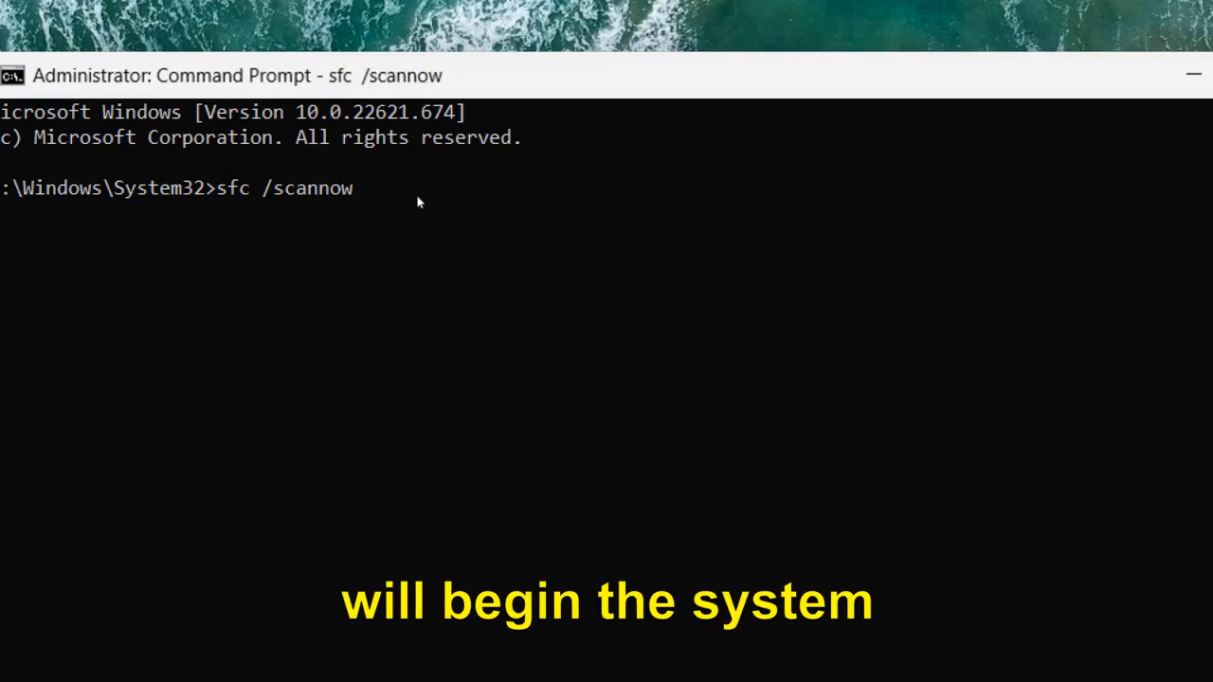